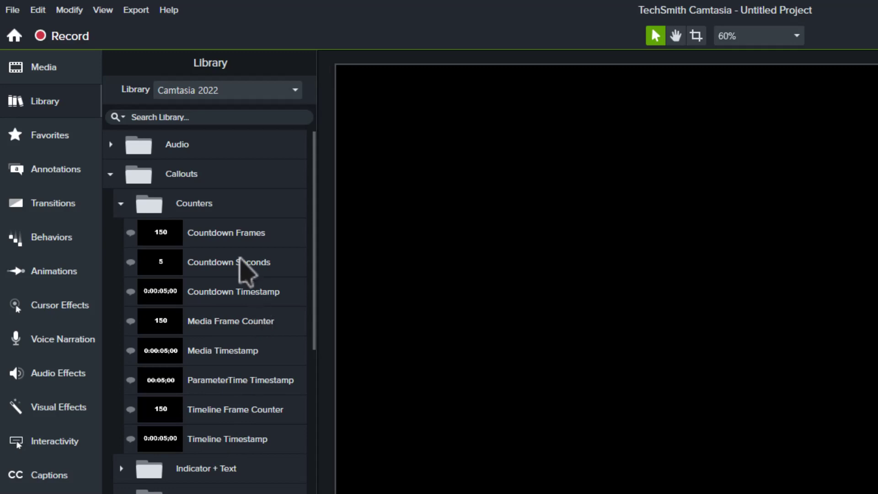
# - Add the Countdown Frames counter to the canvas and fit the timeline to its clip
pyautogui.click(218, 237)
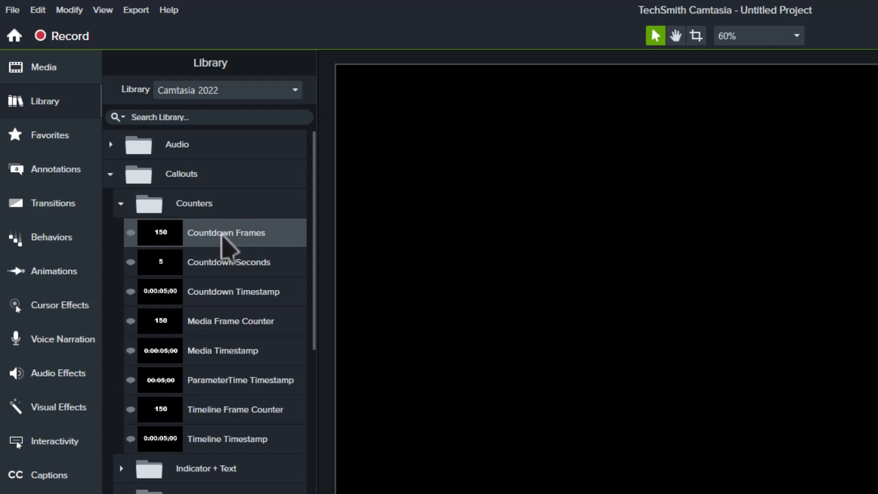
pyautogui.moveTo(216, 227); pyautogui.dragTo(630, 281)
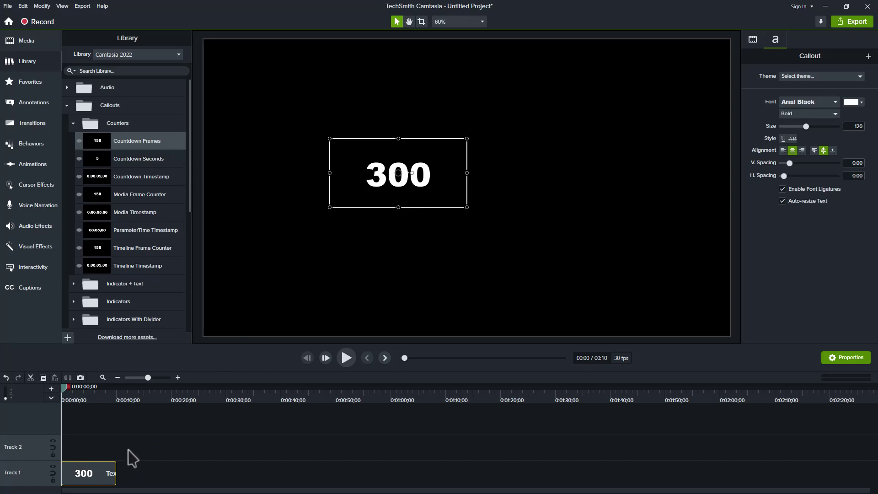
pyautogui.click(103, 377)
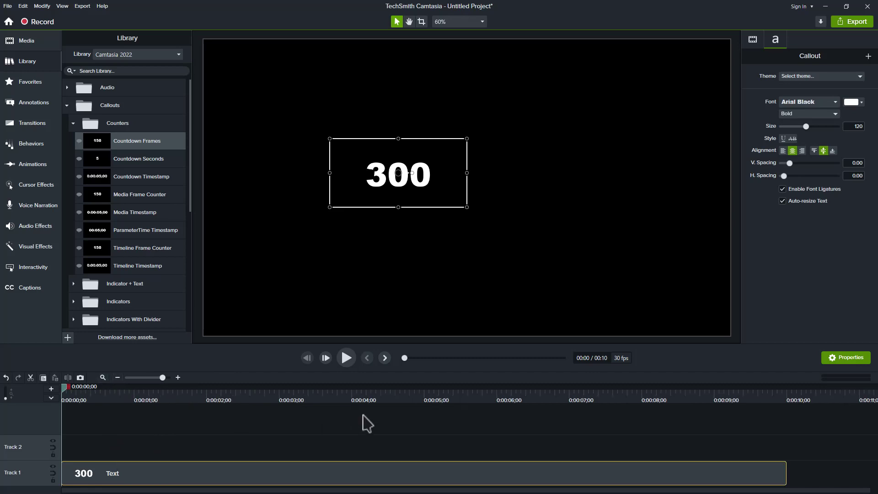
# - Preview the Countdown Frames counter, return the playhead to the start, and play it again
pyautogui.click(366, 423)
pyautogui.press('space')
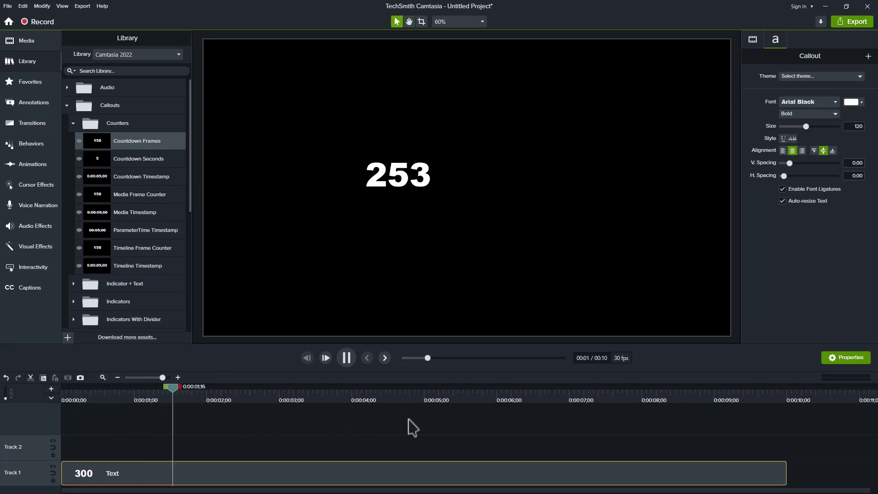
pyautogui.click(281, 394)
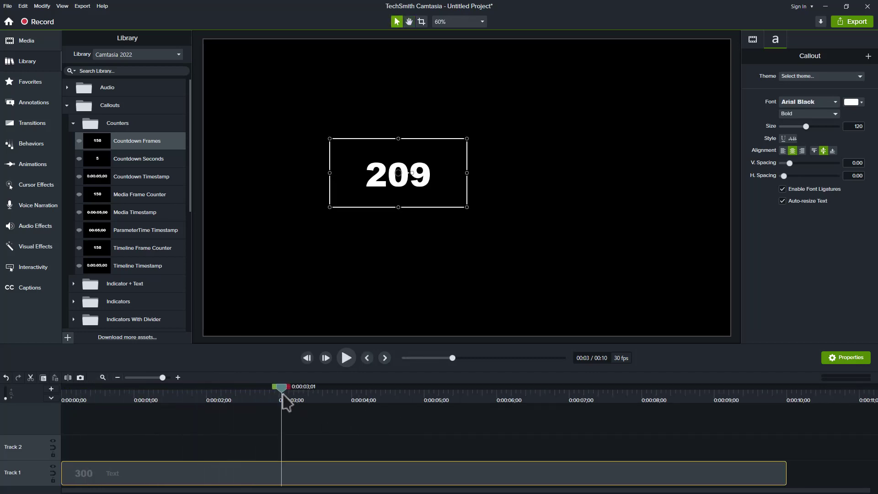
pyautogui.moveTo(283, 393); pyautogui.dragTo(63, 391)
pyautogui.click(234, 431)
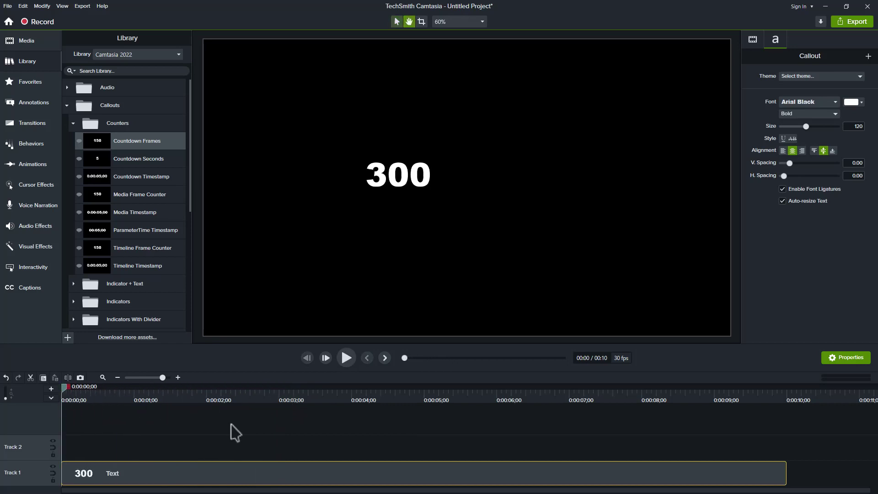
pyautogui.press('space')
pyautogui.press('space')
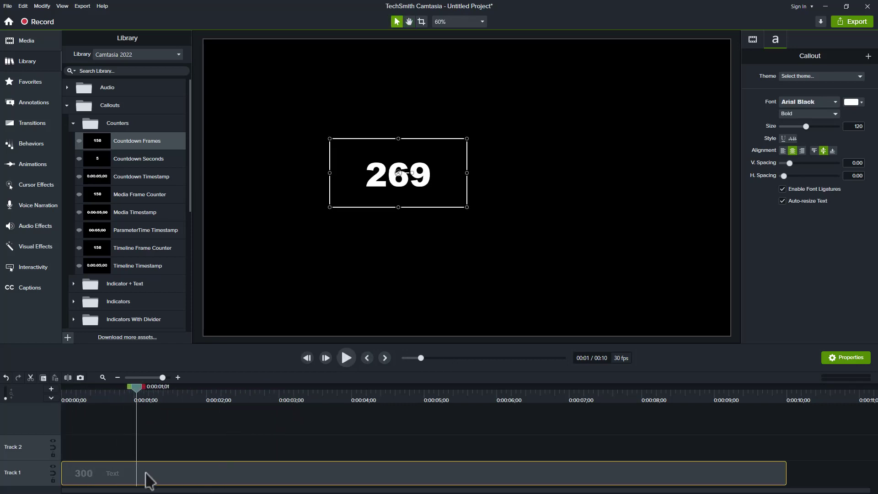
# - Shift the Countdown Frames clip to just before 0:00:03;00 on Track 1 and play it from its new start
pyautogui.moveTo(180, 480); pyautogui.dragTo(387, 483)
pyautogui.click(384, 359)
pyautogui.press('space')
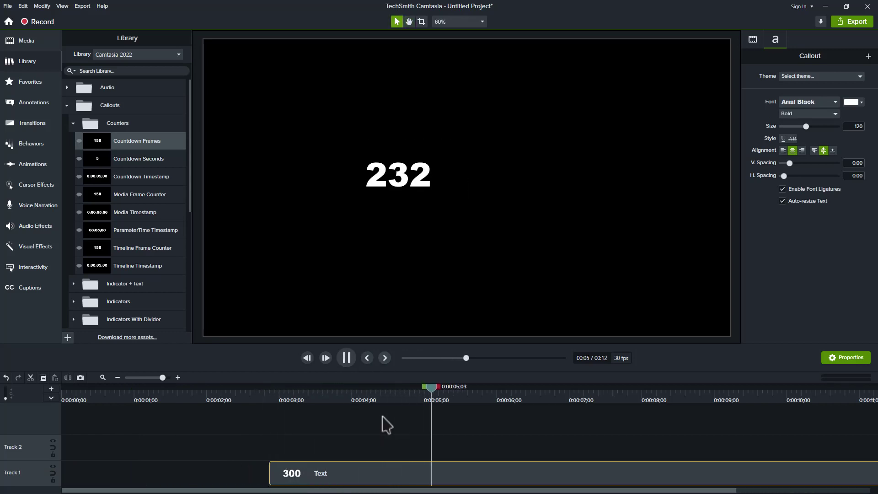
pyautogui.press('space')
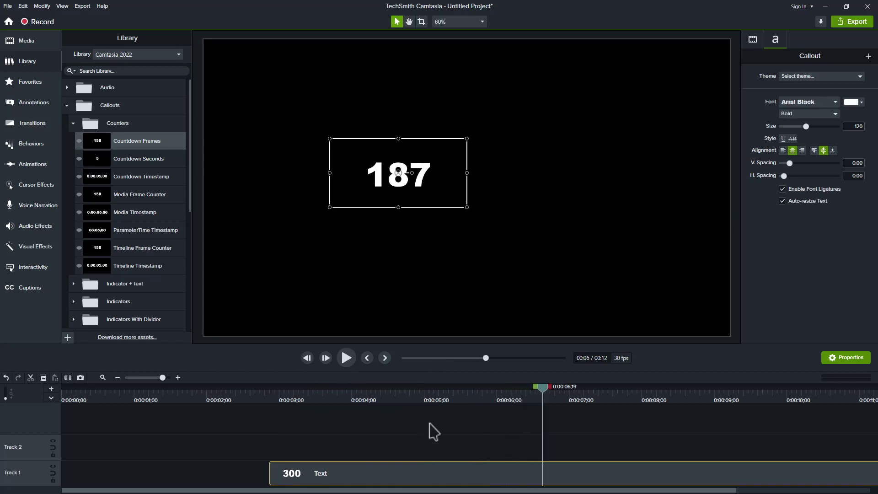
# - Move the Countdown Frames clip back to the start of Track 1 and extend its end to about 0:00:11;00
pyautogui.moveTo(442, 480); pyautogui.dragTo(210, 478)
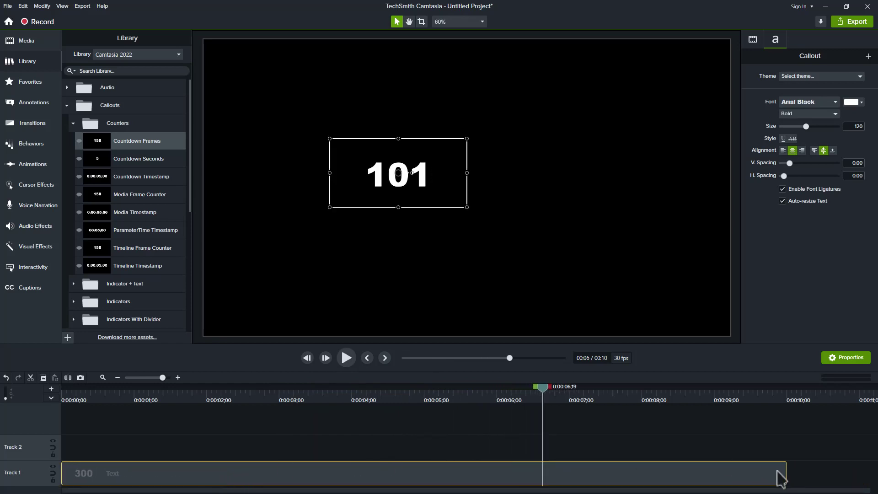
pyautogui.moveTo(783, 472); pyautogui.dragTo(859, 472)
pyautogui.click(789, 397)
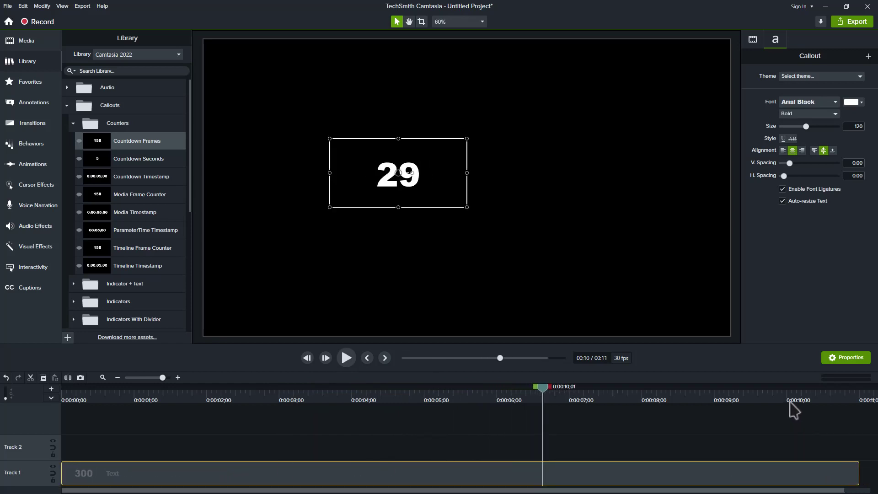
pyautogui.moveTo(788, 390); pyautogui.dragTo(62, 404)
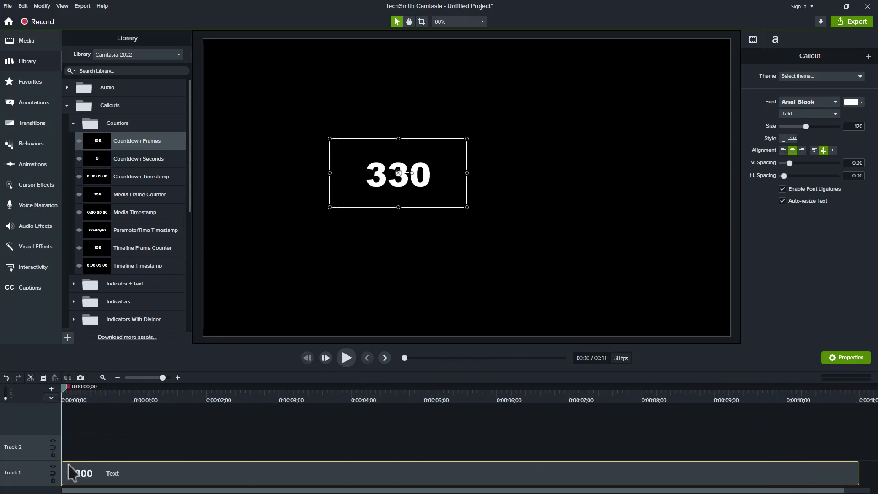
# - Delete the Countdown Frames clip and place a fresh one on Track 1 starting at 0:00:00;26
pyautogui.moveTo(105, 471); pyautogui.dragTo(211, 476)
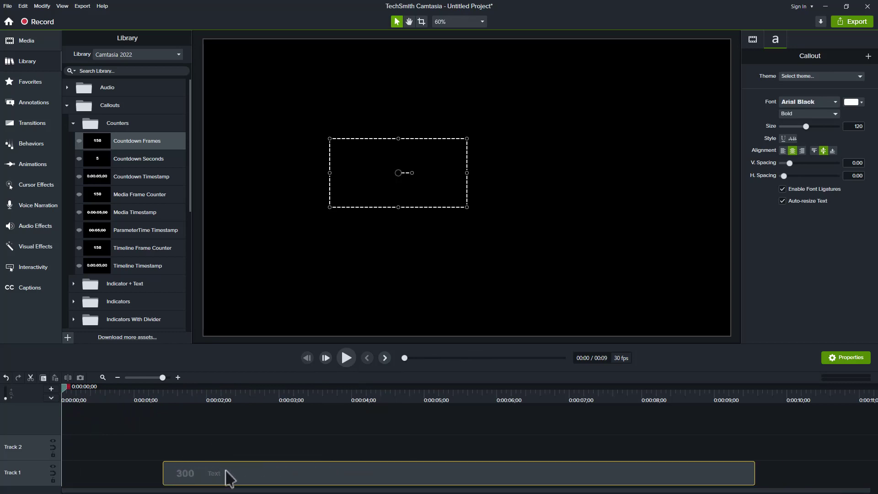
pyautogui.press('Delete')
pyautogui.moveTo(130, 149); pyautogui.dragTo(127, 471)
pyautogui.click(126, 407)
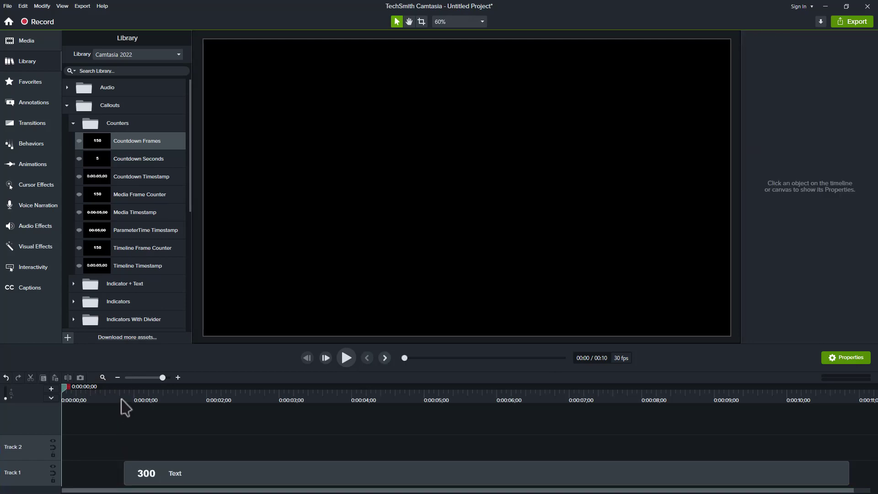
pyautogui.click(114, 397)
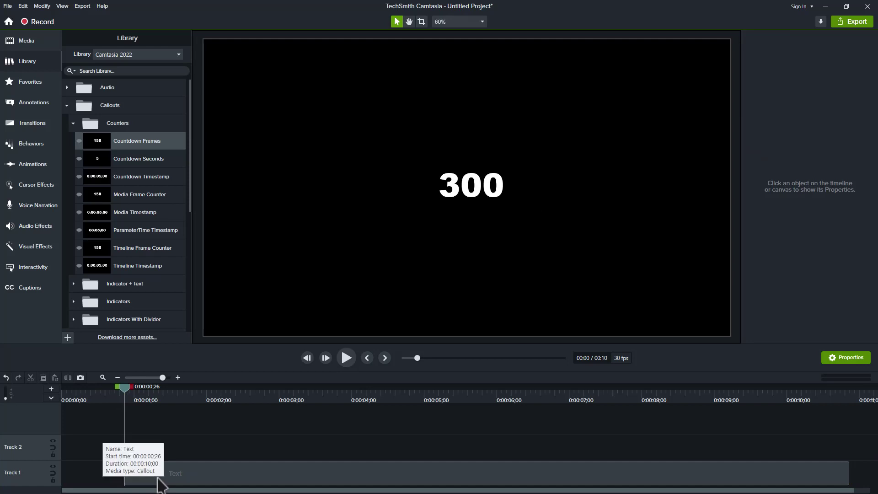
# - Extend the beginning of the Countdown Frames clip to 0:00:00;00, then shift the clip later and undo that shift
pyautogui.moveTo(125, 474); pyautogui.dragTo(64, 474)
pyautogui.moveTo(125, 390); pyautogui.dragTo(46, 396)
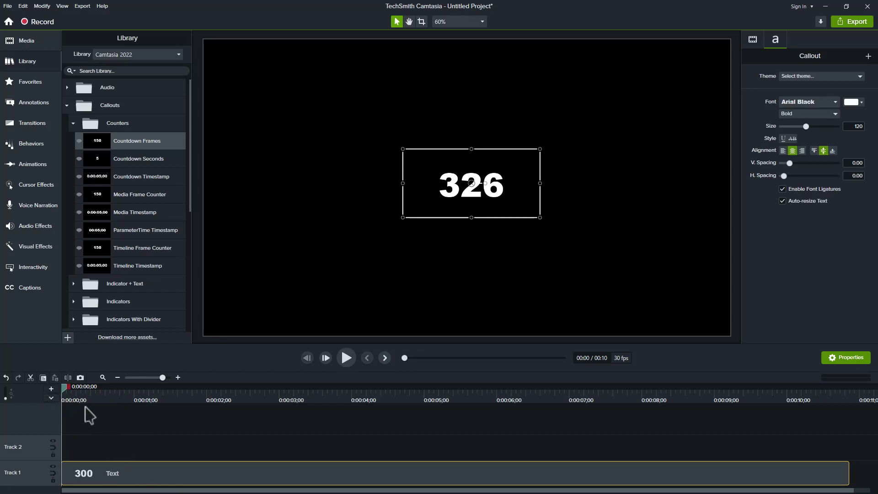
pyautogui.moveTo(90, 469); pyautogui.dragTo(128, 467)
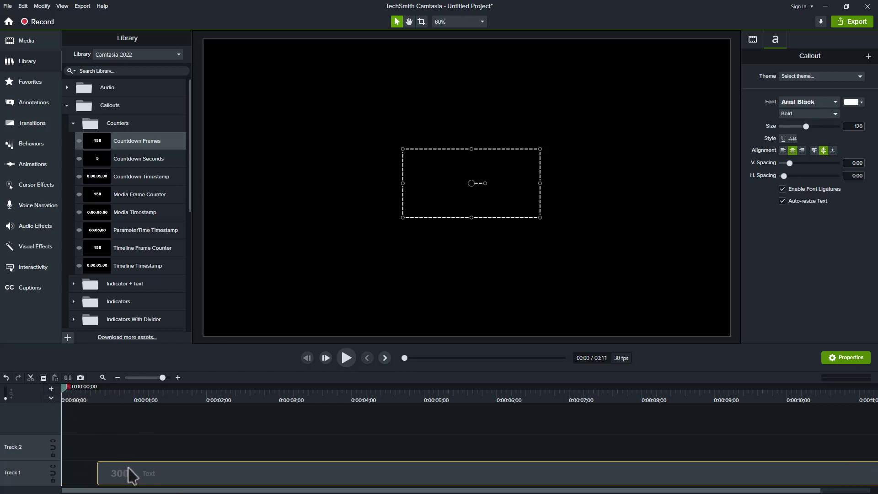
pyautogui.hotkey('ctrl', 'z')
# - Extend the end of the Countdown Frames clip past the 11-second mark and place the playhead at 0:00:02;27
pyautogui.click(830, 402)
pyautogui.moveTo(849, 471); pyautogui.dragTo(872, 468)
pyautogui.moveTo(535, 484); pyautogui.dragTo(503, 483)
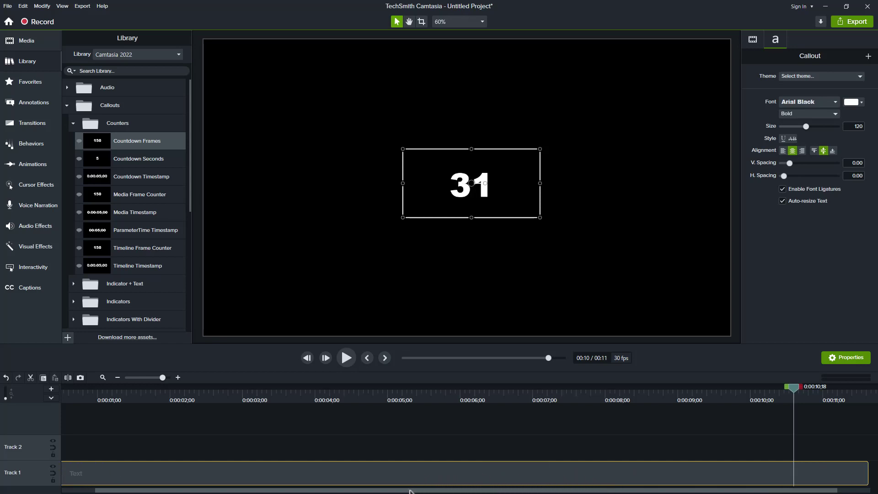
pyautogui.moveTo(410, 491); pyautogui.dragTo(277, 490)
pyautogui.click(271, 396)
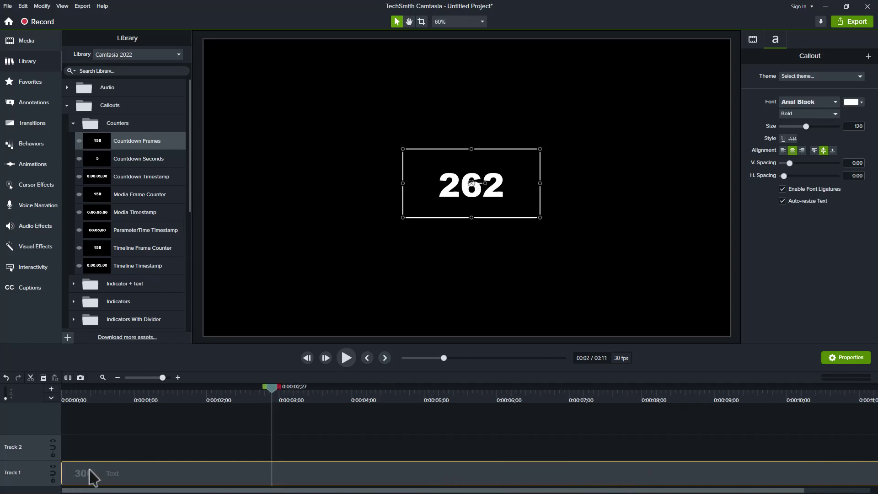
# - Move the Countdown Frames clip to start just before 0:00:07;00 and scrub the playhead back to about 0:00:01;00
pyautogui.moveTo(68, 483); pyautogui.dragTo(561, 478)
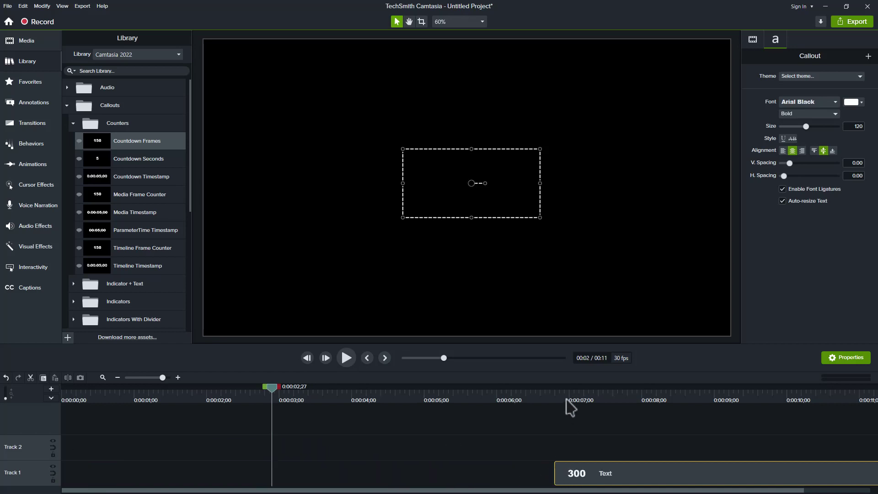
pyautogui.click(567, 399)
pyautogui.moveTo(567, 397); pyautogui.dragTo(138, 413)
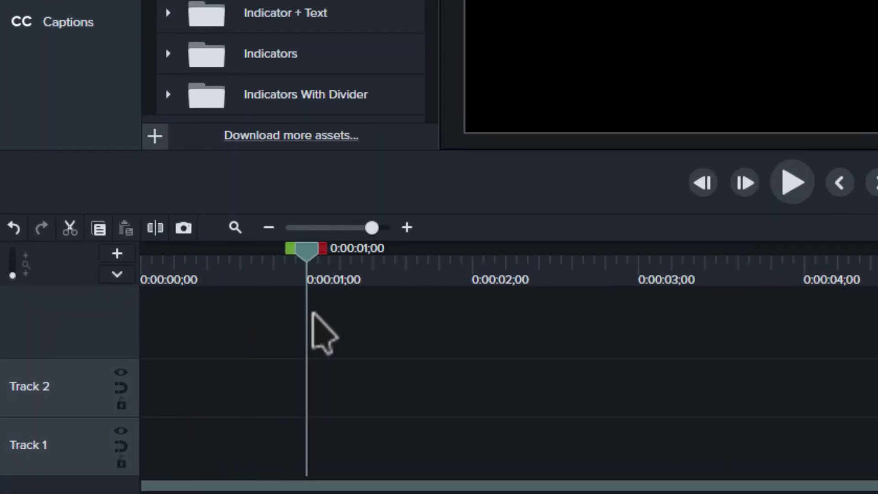
# - Scrub the playhead around the one-second mark and step it frame by frame in both directions
pyautogui.moveTo(311, 312)
pyautogui.mouseDown()
pyautogui.moveTo(323, 314)
pyautogui.moveTo(296, 316)
pyautogui.mouseUp()
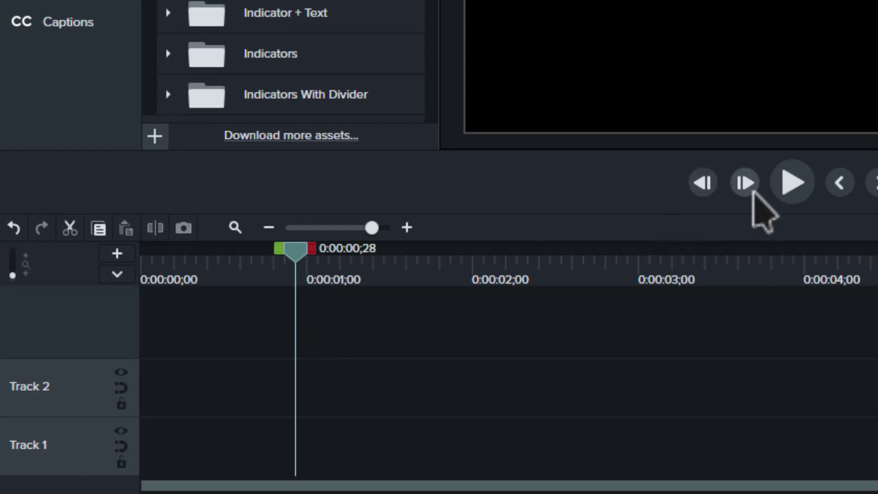
pyautogui.click(748, 189)
pyautogui.click(748, 190)
pyautogui.click(699, 189)
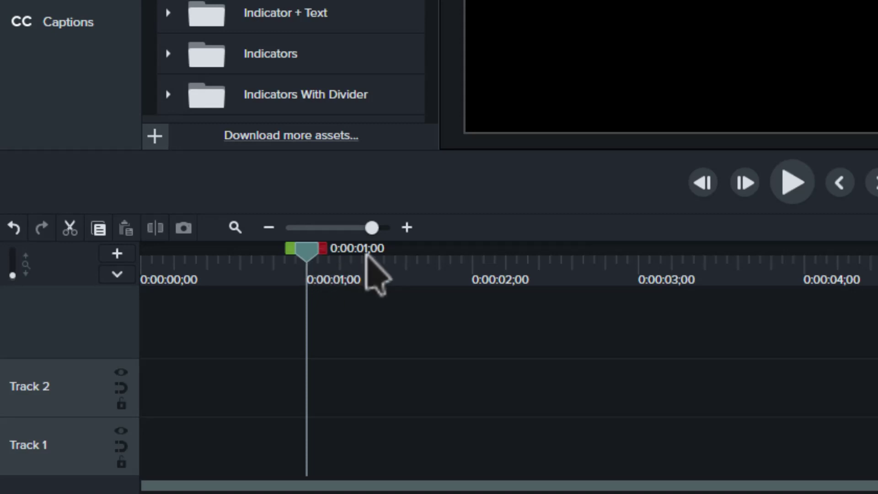
# - Advance the playhead to 0:00:01;20, finishing the positioning in single-frame steps
pyautogui.moveTo(307, 253); pyautogui.dragTo(377, 252)
pyautogui.click(744, 183)
pyautogui.click(744, 183)
pyautogui.click(745, 182)
pyautogui.click(745, 183)
pyautogui.click(745, 183)
pyautogui.click(745, 183)
pyautogui.click(744, 182)
pyautogui.click(744, 183)
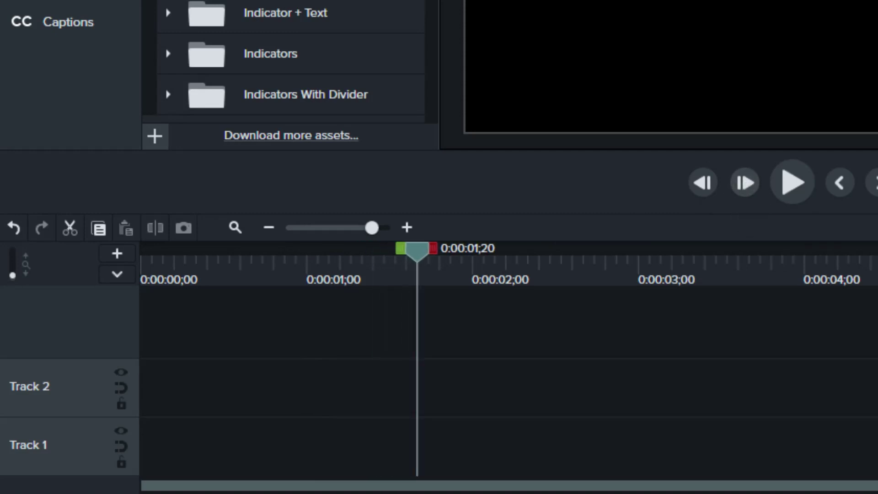
# - Add a Countdown Frames clip at the start of Track 1, trimmed to end at 0:00:01;20, and preview it
pyautogui.moveTo(256, 0); pyautogui.dragTo(310, 476)
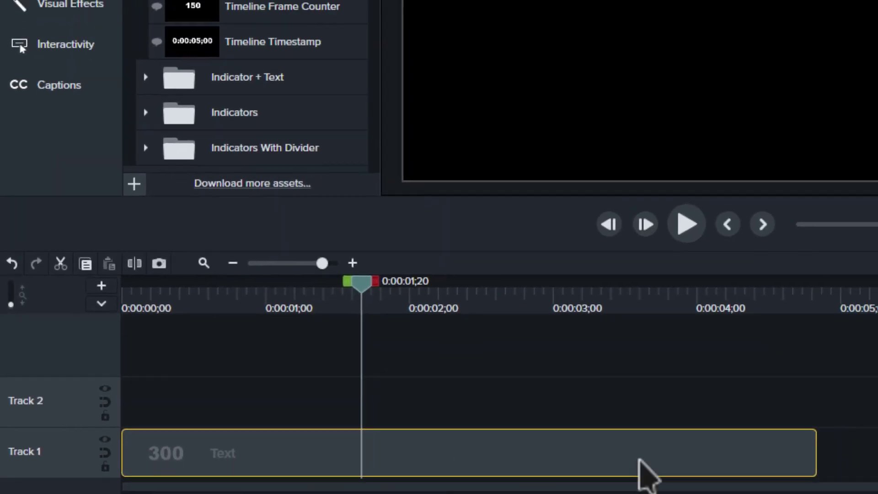
pyautogui.moveTo(727, 463); pyautogui.dragTo(337, 457)
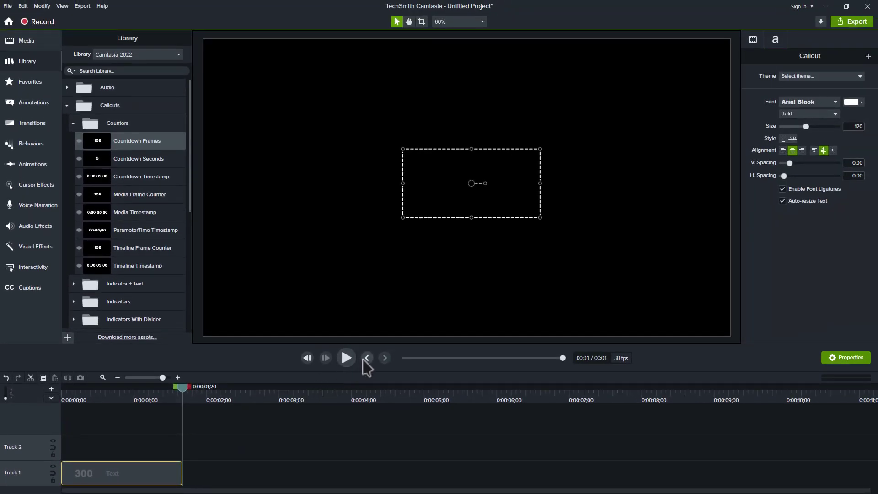
pyautogui.click(366, 359)
pyautogui.press('space')
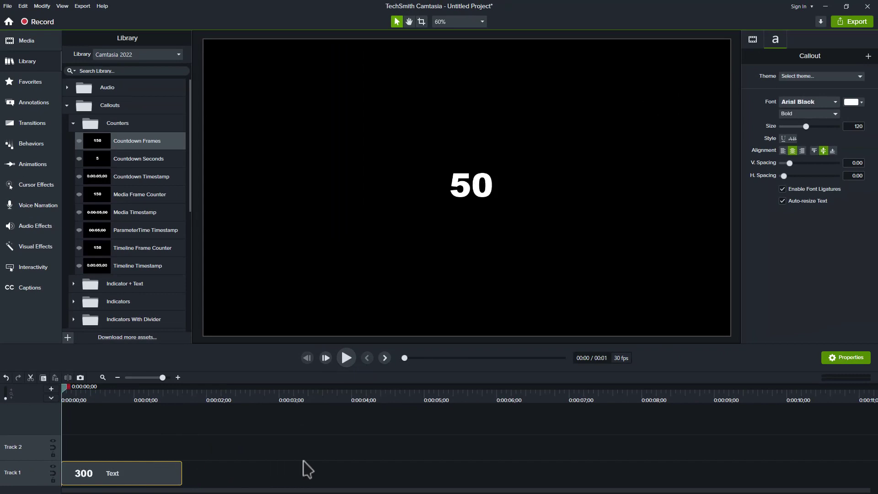
pyautogui.press('space')
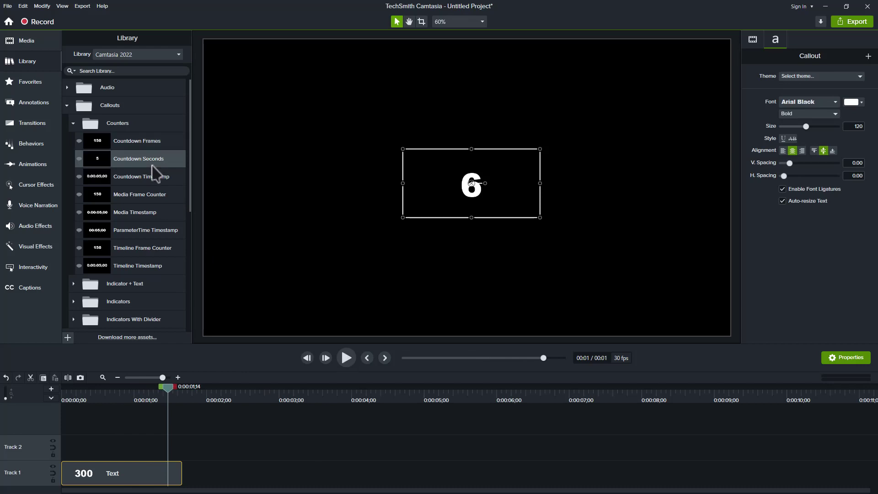
# - Add a Countdown Seconds clip to Track 1 after the Countdown Frames clip and preview it from its start
pyautogui.moveTo(142, 166); pyautogui.dragTo(228, 473)
pyautogui.click(386, 358)
pyautogui.press('space')
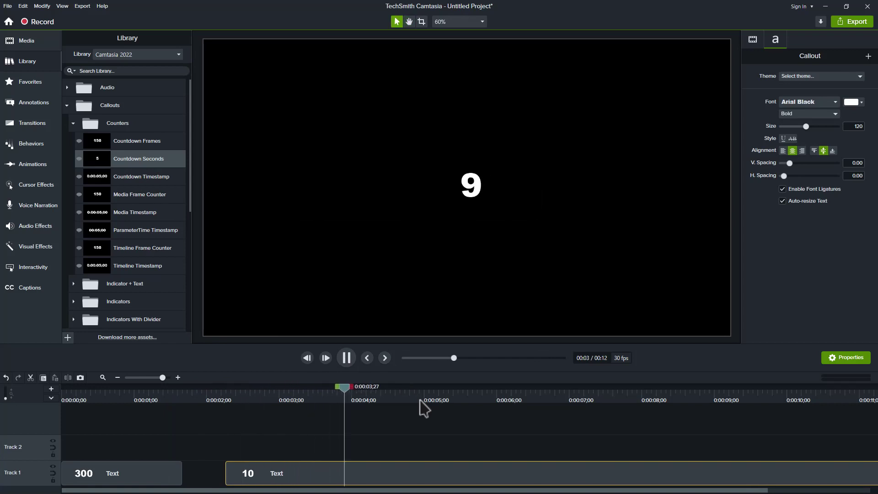
pyautogui.press('space')
# - Move the Countdown Seconds clip to Track 2, extend its beginning to 0:00:00;11, and place the playhead there
pyautogui.moveTo(315, 478); pyautogui.dragTo(201, 453)
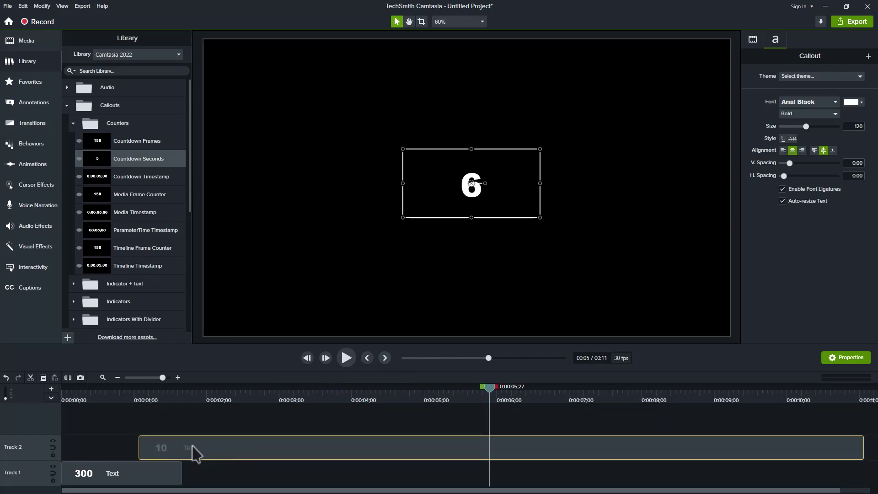
pyautogui.moveTo(142, 451); pyautogui.dragTo(88, 451)
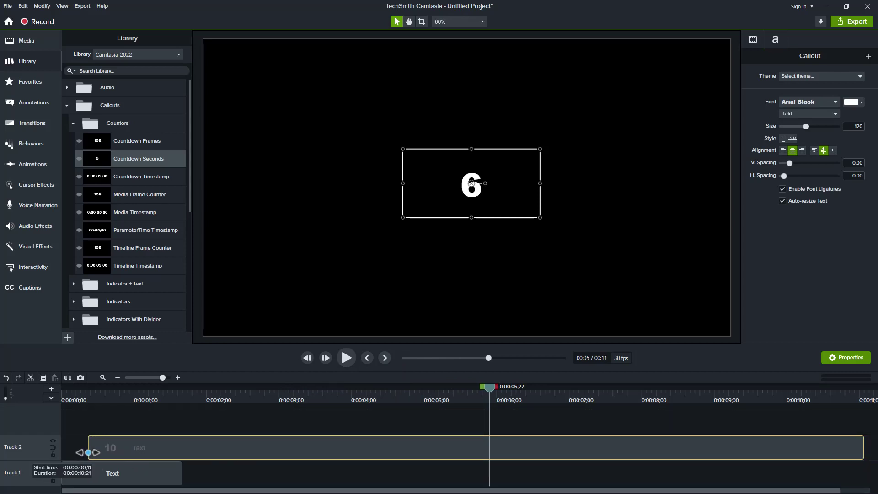
pyautogui.click(94, 397)
pyautogui.moveTo(94, 396); pyautogui.dragTo(89, 396)
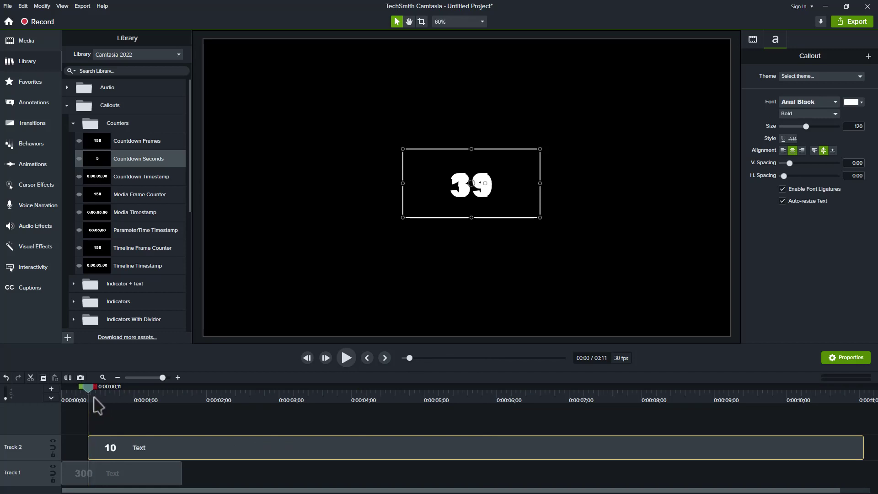
# - Move the Countdown Seconds clip later on Track 2 and delete the Countdown Frames clip from Track 1
pyautogui.moveTo(148, 455); pyautogui.dragTo(311, 464)
pyautogui.click(155, 476)
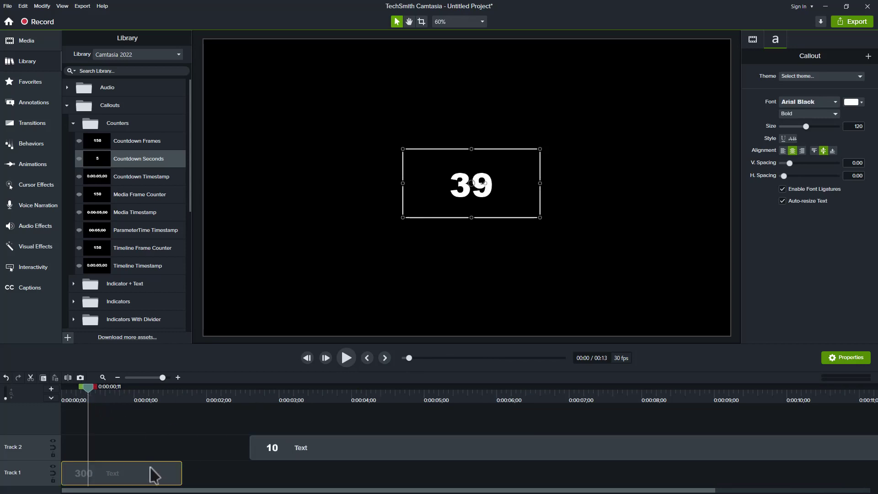
pyautogui.press('Delete')
# - Preview the extended Countdown Seconds clip from its start and move it to the beginning of Track 2
pyautogui.click(384, 358)
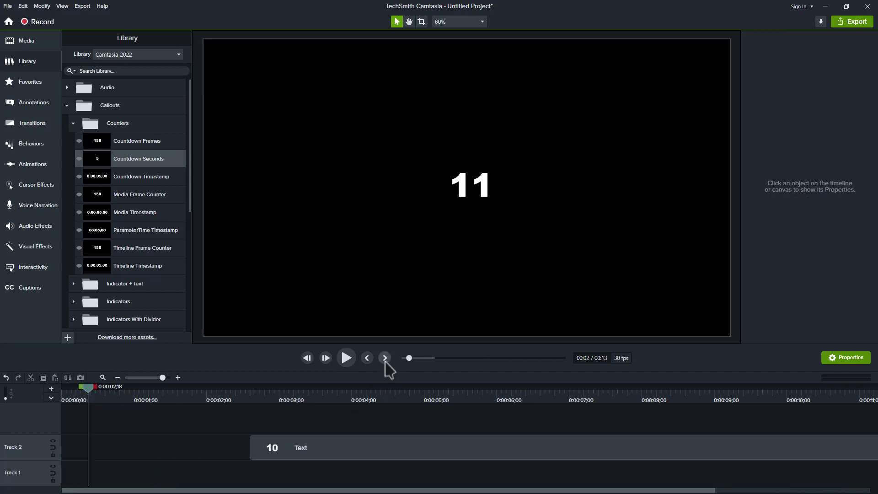
pyautogui.press('space')
pyautogui.moveTo(398, 456); pyautogui.dragTo(165, 464)
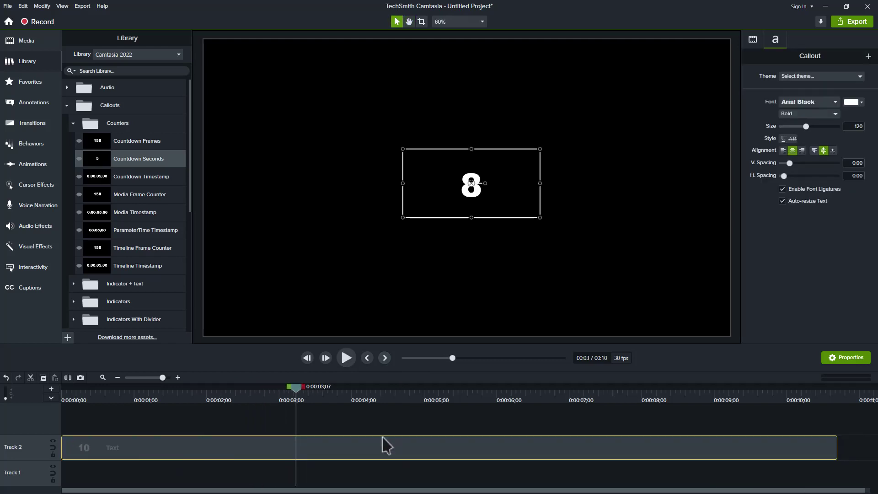
# - Trim the end of the Countdown Seconds clip to 0:00:05;00 and move the clip to start at about 0:00:05;17 on Track 2
pyautogui.moveTo(300, 387); pyautogui.dragTo(423, 392)
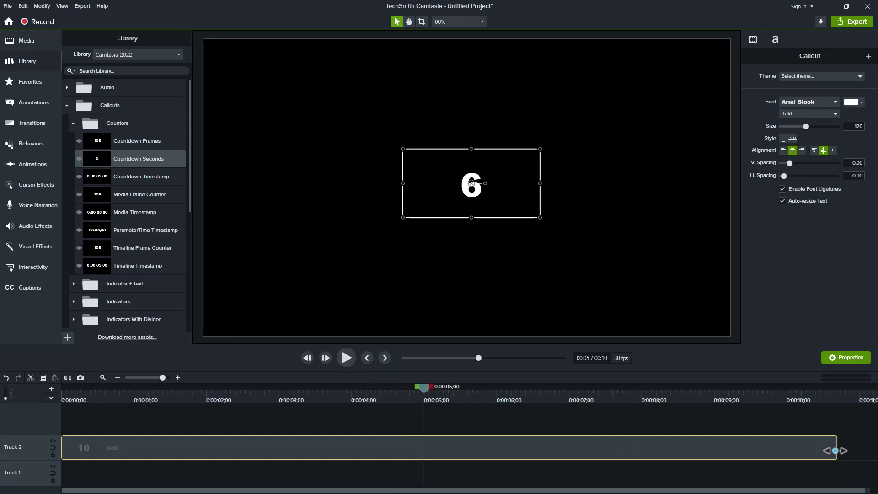
pyautogui.moveTo(834, 451); pyautogui.dragTo(424, 450)
pyautogui.moveTo(350, 453); pyautogui.dragTo(750, 461)
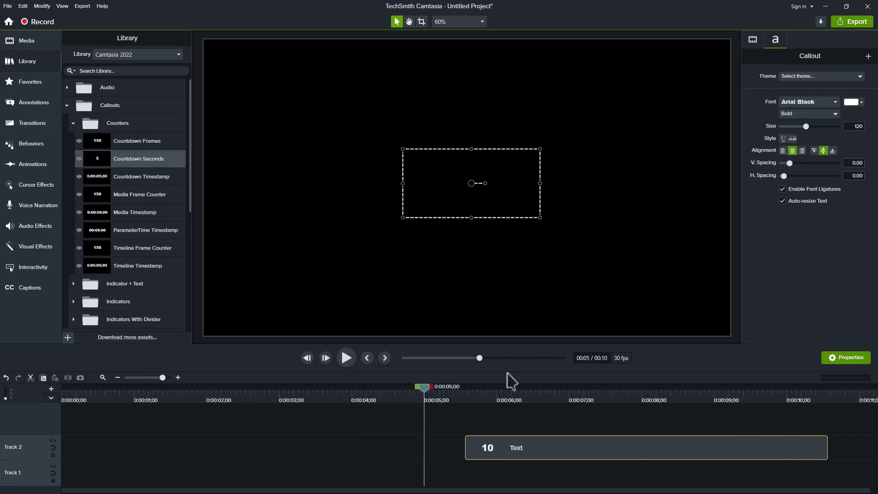
# - Preview the shortened Countdown Seconds clip from 0:00:05;00 and move it back to about 0:00:01;18 on Track 2
pyautogui.press('space')
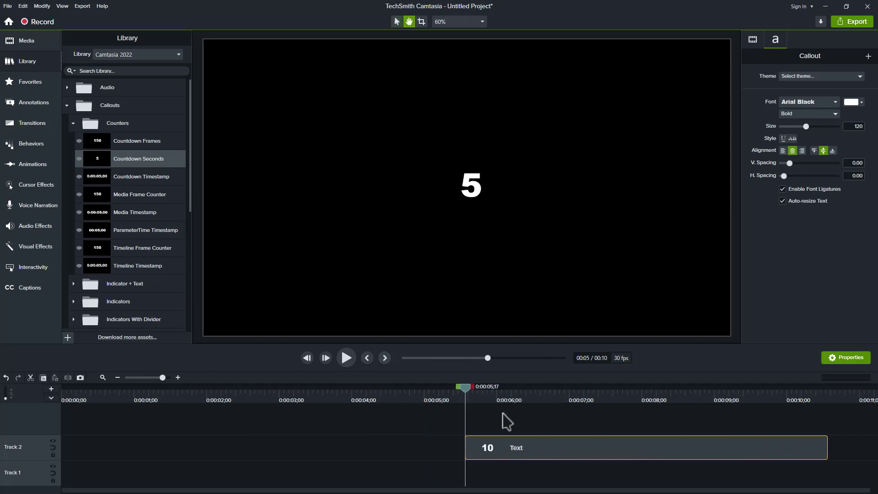
pyautogui.press('space')
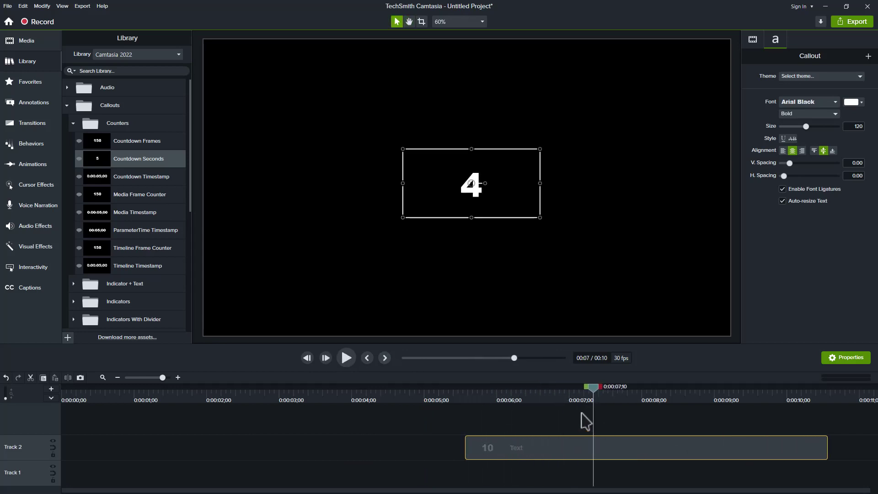
pyautogui.moveTo(555, 453); pyautogui.dragTo(268, 453)
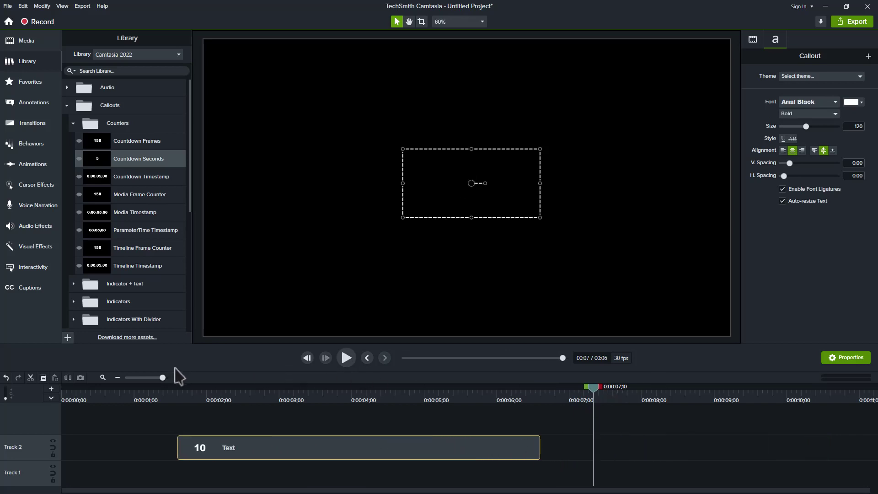
# - Move the Countdown Seconds clip to end at 0:00:20;00 and extend its beginning to the start of Track 2
pyautogui.click(117, 378)
pyautogui.click(117, 378)
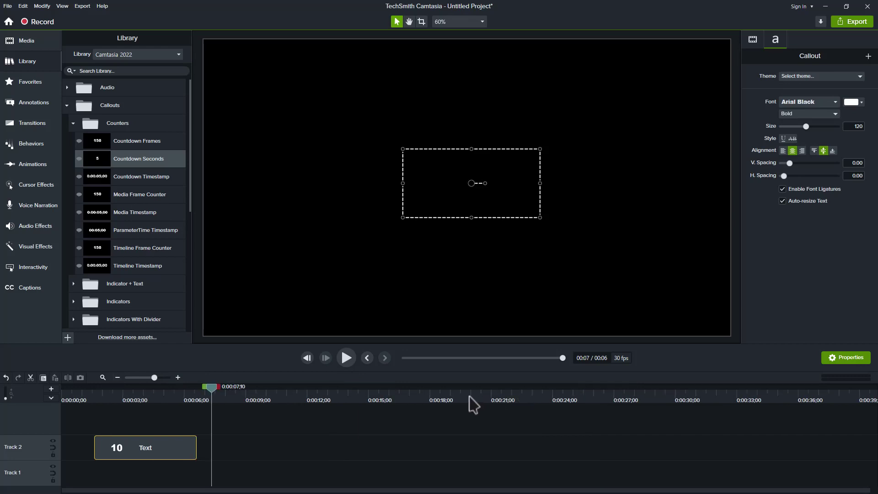
pyautogui.click(469, 397)
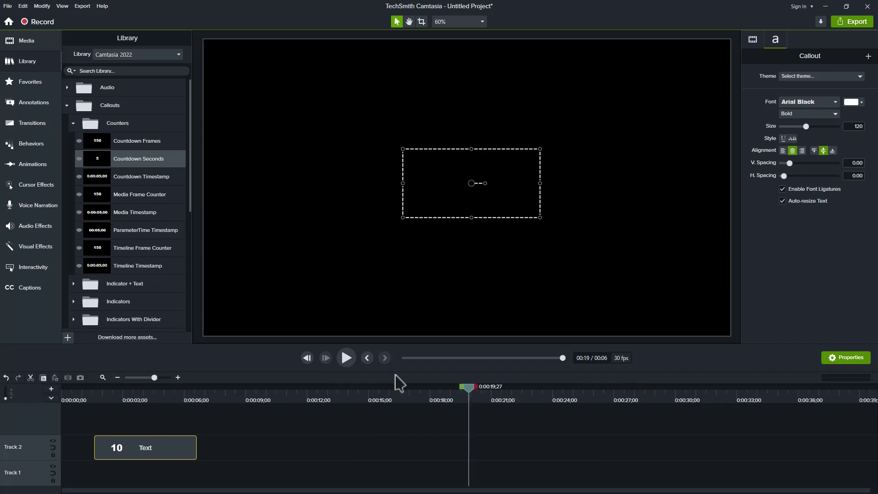
pyautogui.moveTo(186, 455); pyautogui.dragTo(458, 460)
pyautogui.click(325, 358)
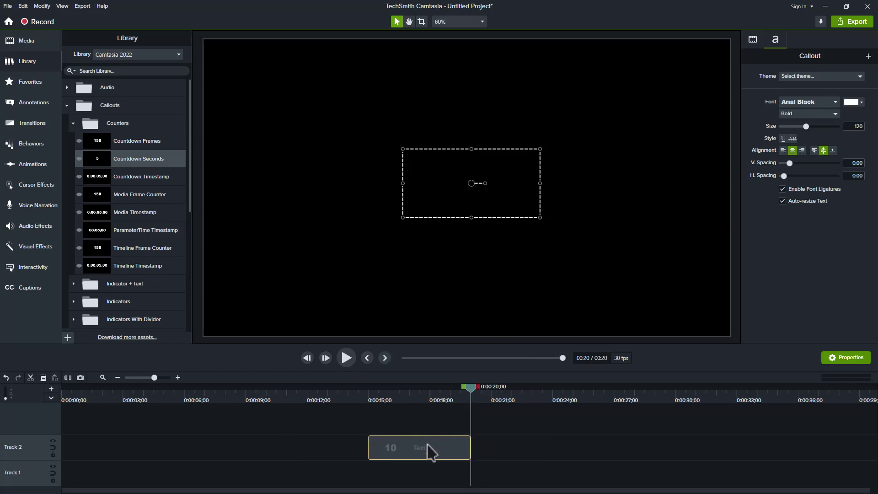
pyautogui.moveTo(368, 450); pyautogui.dragTo(45, 448)
pyautogui.click(367, 357)
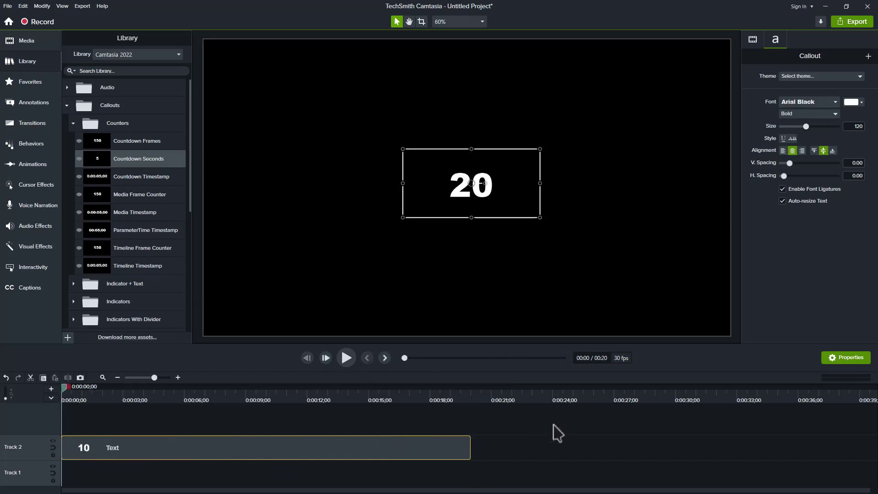
# - Preview the extended Countdown Seconds clip, move it to start at about 0:00:14 on Track 2, and scrub through it
pyautogui.press('space')
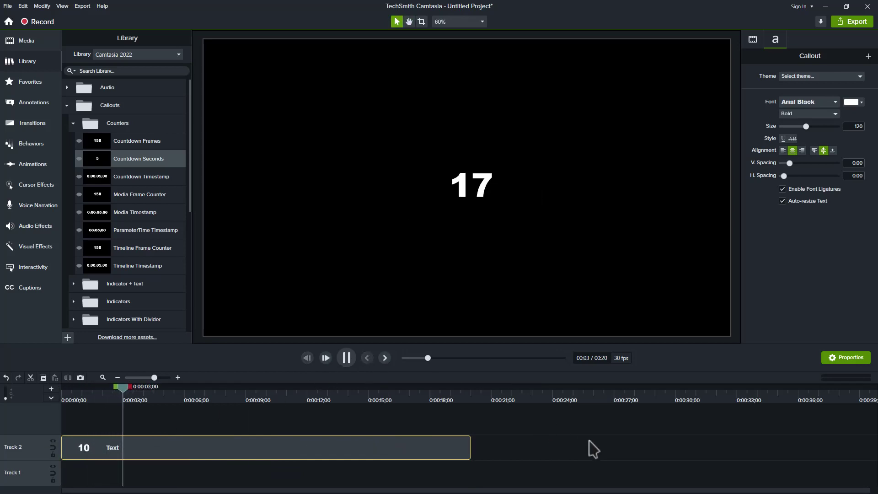
pyautogui.click(455, 453)
pyautogui.moveTo(399, 454); pyautogui.dragTo(699, 461)
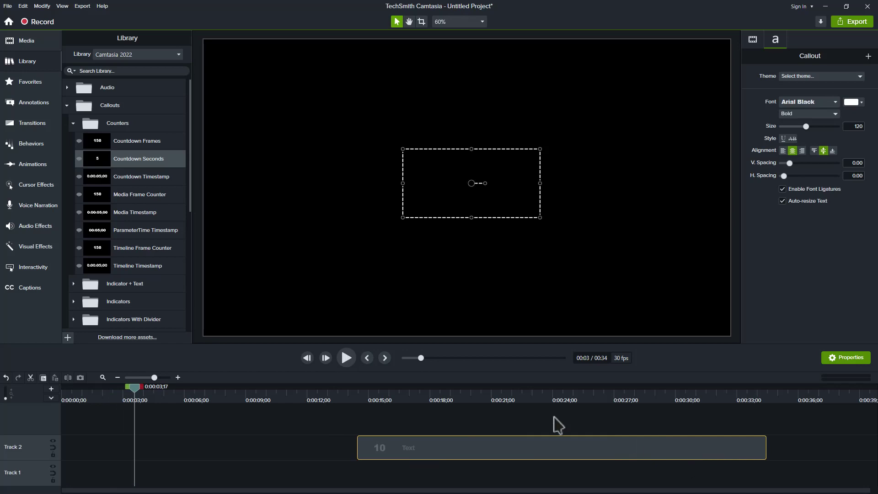
pyautogui.click(402, 397)
pyautogui.moveTo(410, 397); pyautogui.dragTo(484, 388)
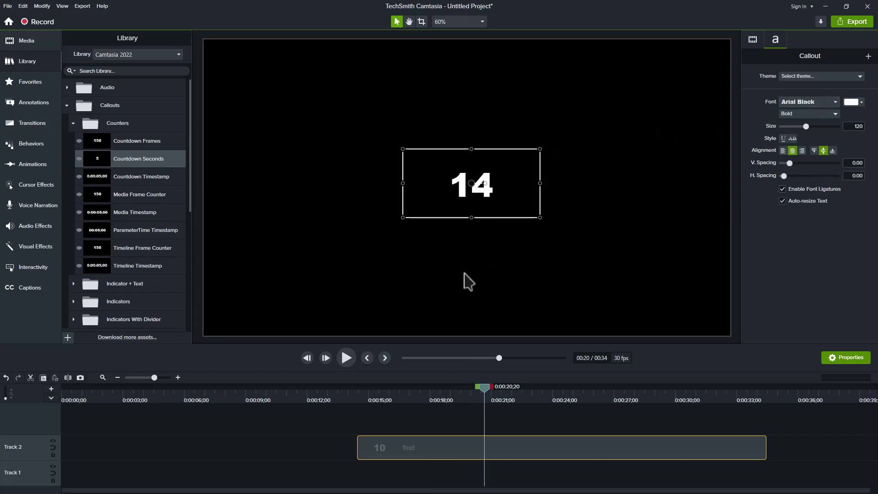
pyautogui.click(331, 430)
pyautogui.click(364, 443)
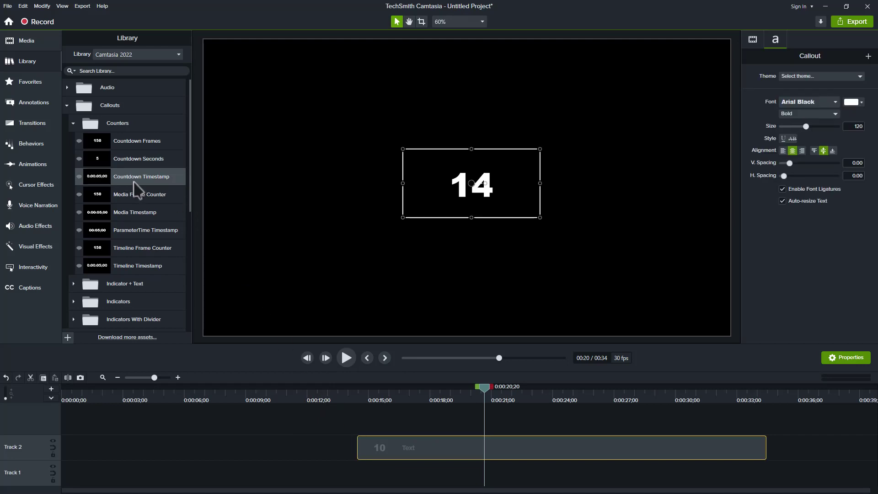
# - Add a Countdown Timestamp clip at the beginning of Track 1 and preview it from its start to about 0:00:04
pyautogui.moveTo(158, 186); pyautogui.dragTo(146, 449)
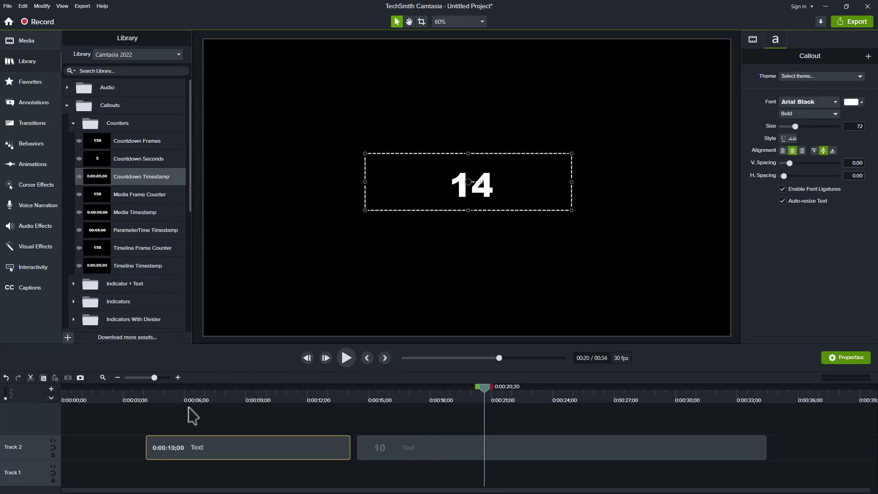
pyautogui.moveTo(237, 455); pyautogui.dragTo(126, 485)
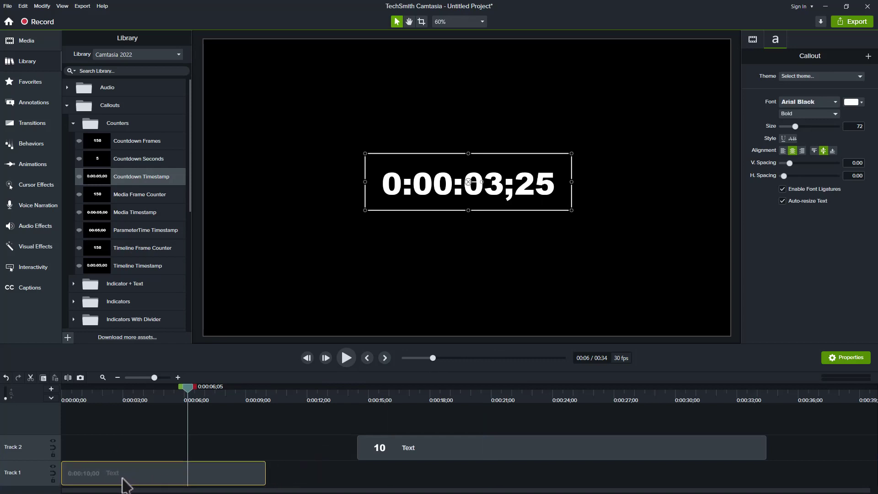
pyautogui.click(366, 358)
pyautogui.press('h')
pyautogui.press('space')
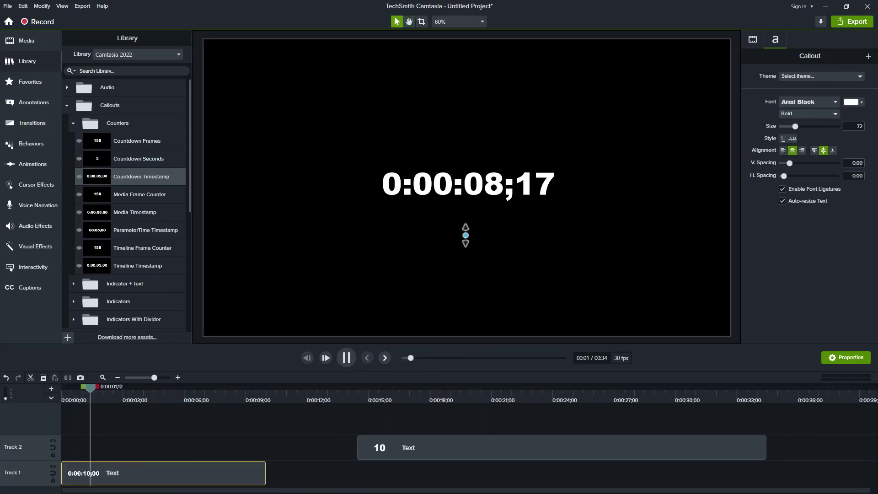
pyautogui.click(547, 192)
pyautogui.press('space')
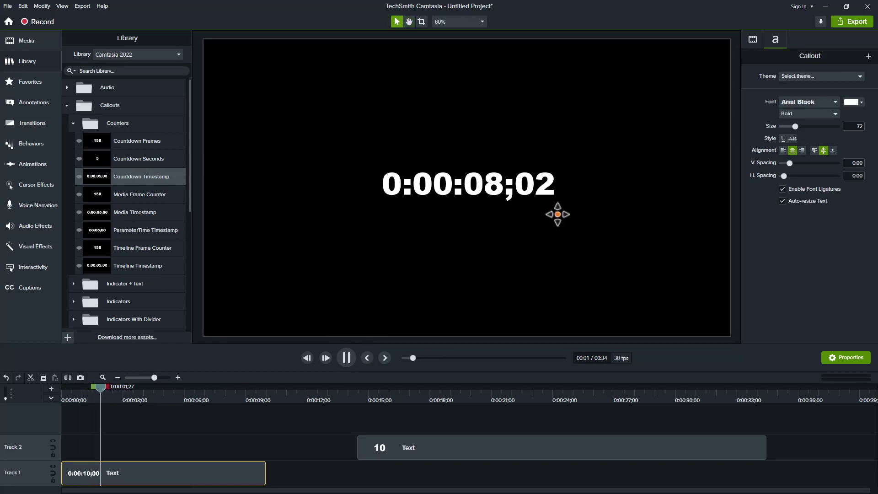
pyautogui.press('space')
pyautogui.moveTo(106, 390); pyautogui.dragTo(145, 390)
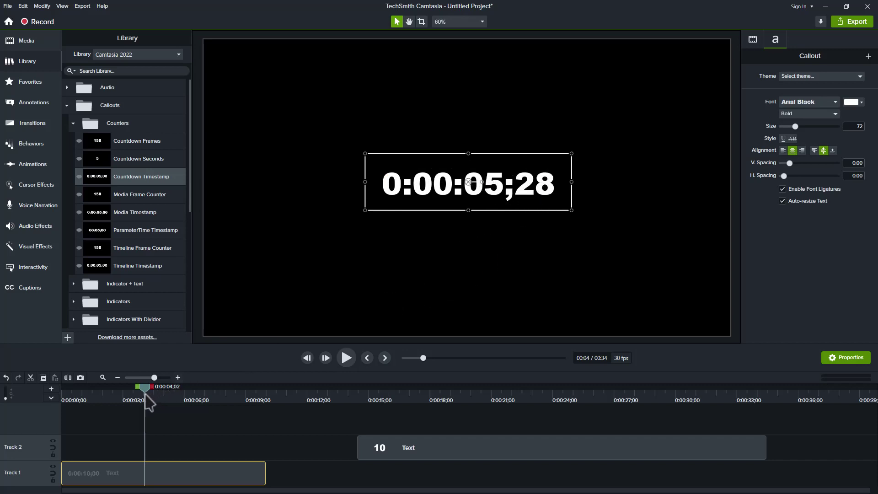
# - Move the Countdown Seconds clip to about 0:00:19 on Track 2 and extend the Countdown Timestamp clip's end to about 0:00:16
pyautogui.hotkey('ctrl', 'z')
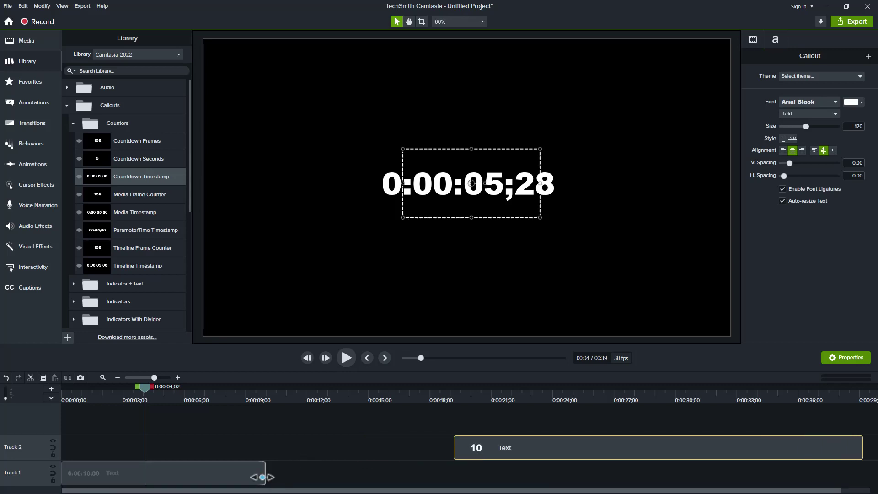
pyautogui.moveTo(264, 477); pyautogui.dragTo(386, 476)
pyautogui.click(246, 394)
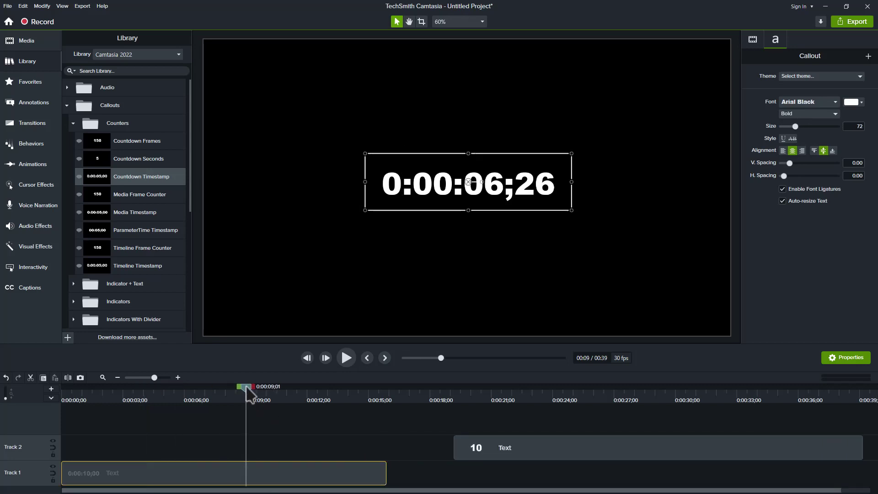
# - Move the Countdown Timestamp clip to 0:00:03;08, check its starting value, and shift it to about 0:00:18 on Track 1
pyautogui.moveTo(250, 393); pyautogui.dragTo(232, 479)
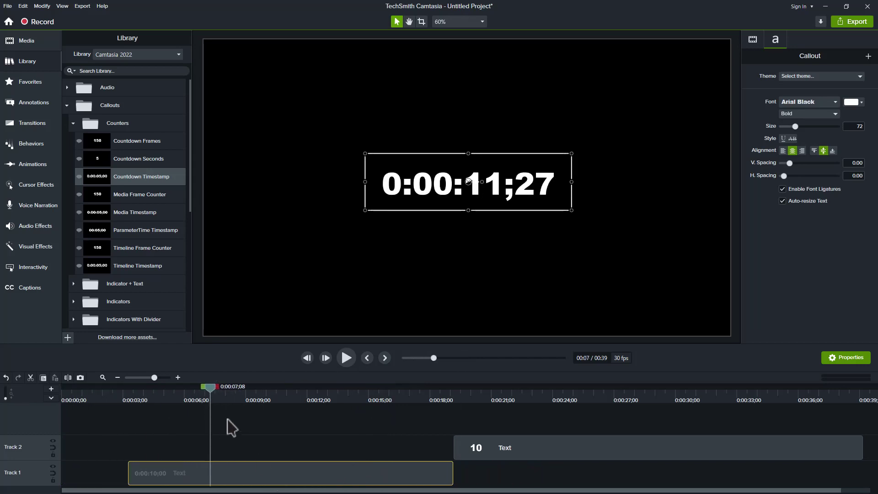
pyautogui.moveTo(217, 400); pyautogui.dragTo(131, 426)
pyautogui.click(139, 475)
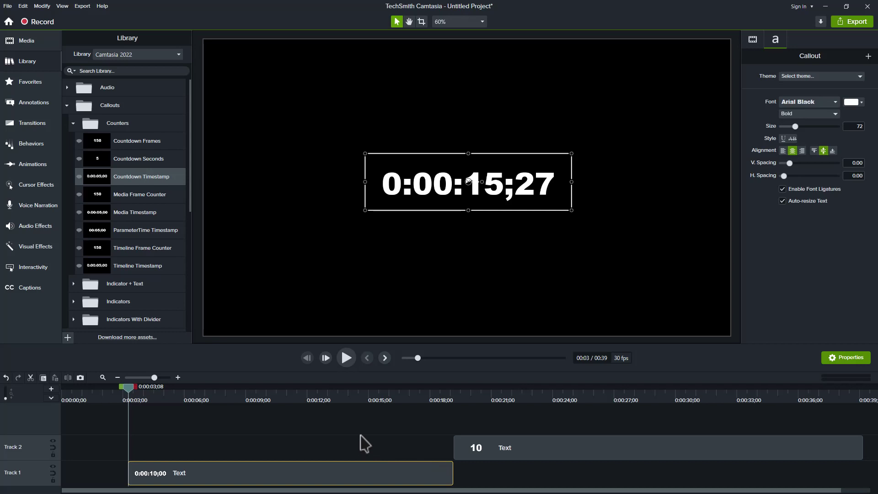
pyautogui.moveTo(310, 455); pyautogui.dragTo(584, 479)
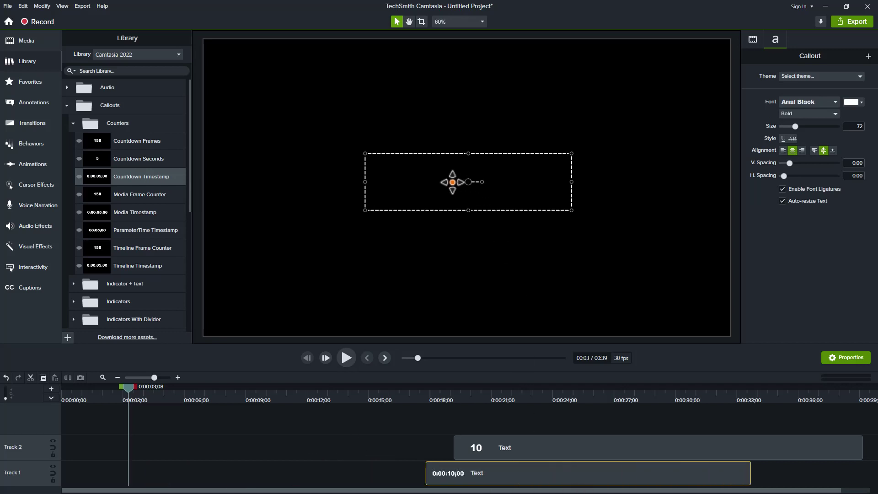
# - Add a Media Frame Counter callout to the canvas at 0:00:03;08 and scrub through it to its end
pyautogui.moveTo(126, 201); pyautogui.dragTo(336, 240)
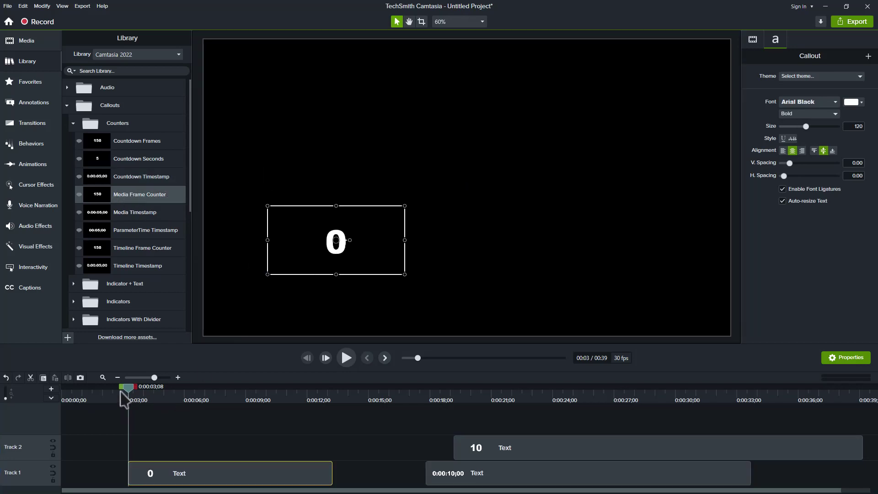
pyautogui.moveTo(131, 390); pyautogui.dragTo(327, 356)
pyautogui.click(326, 358)
pyautogui.click(326, 358)
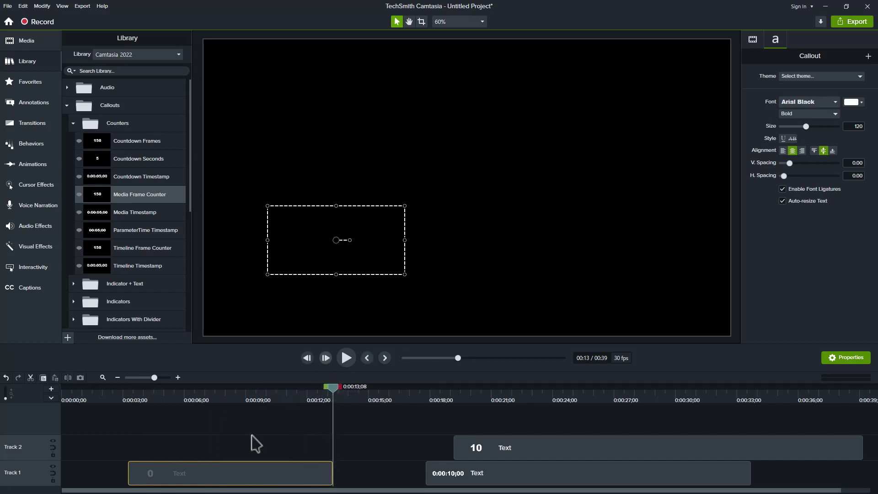
# - Move the Media Frame Counter clip to the beginning of Track 1 and extend its end to a duration of 15;01
pyautogui.moveTo(227, 478); pyautogui.dragTo(85, 478)
pyautogui.click(209, 402)
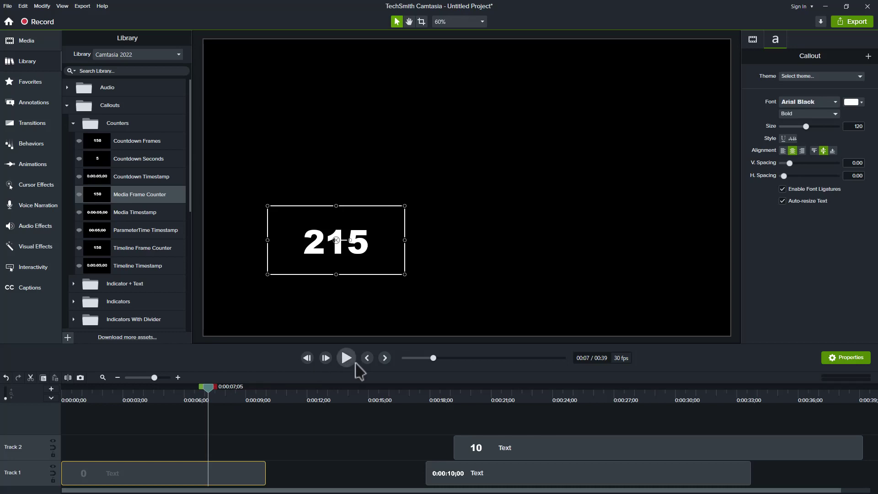
pyautogui.moveTo(265, 475); pyautogui.dragTo(369, 476)
# - Move the Media Frame Counter clip to Track 3, check its count from 0:00:06;10, and shift it to about 0:00:23
pyautogui.moveTo(211, 388); pyautogui.dragTo(215, 425)
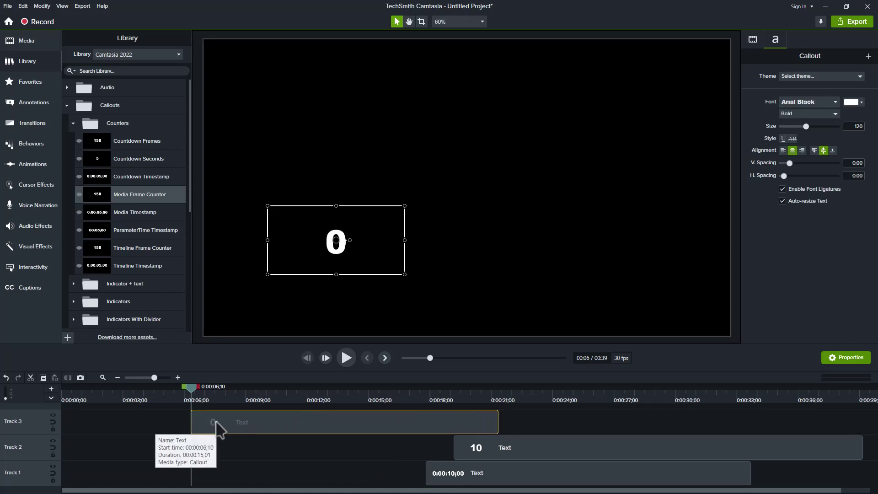
pyautogui.moveTo(196, 394); pyautogui.dragTo(317, 415)
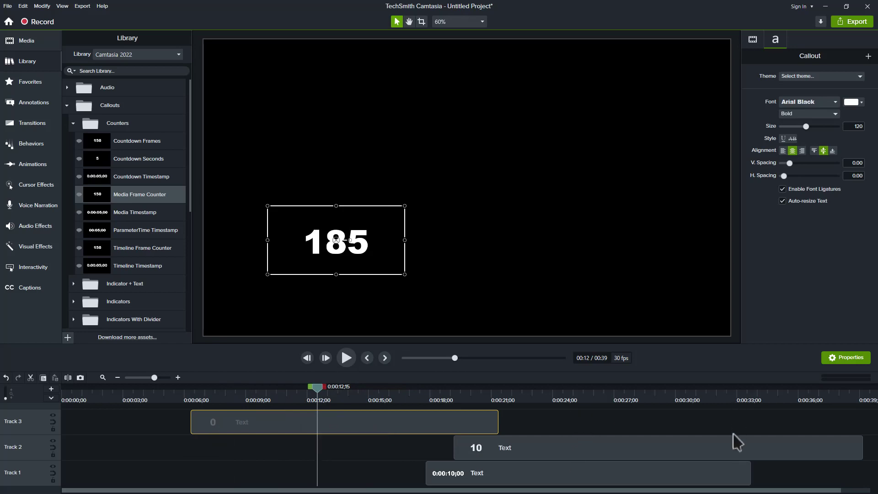
pyautogui.moveTo(407, 424); pyautogui.dragTo(756, 426)
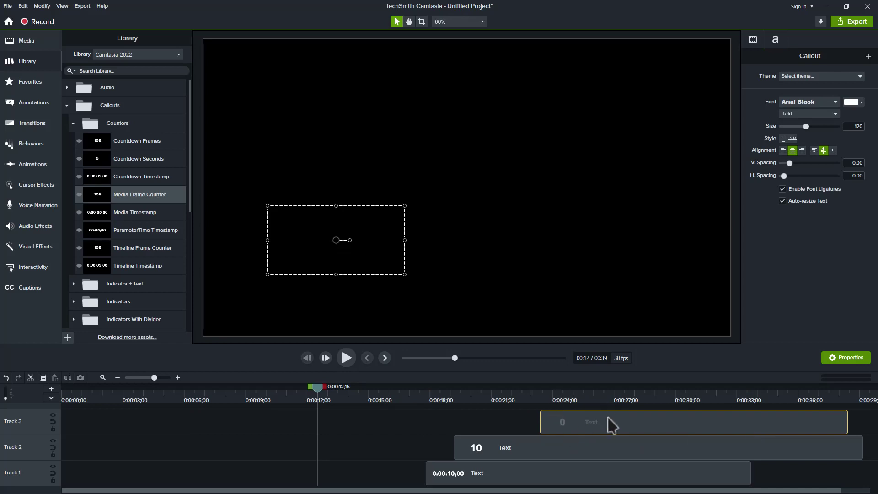
pyautogui.click(607, 402)
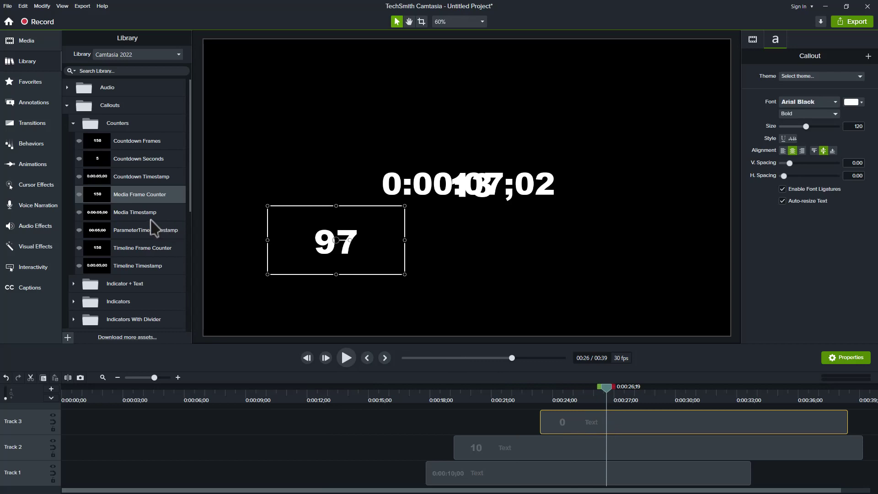
# - Add a Media Timestamp clip to Track 2 at about 0:00:03;15 and scrub through it to 0:00:12;03
pyautogui.moveTo(131, 218); pyautogui.dragTo(184, 452)
pyautogui.click(143, 396)
pyautogui.moveTo(142, 397); pyautogui.dragTo(309, 398)
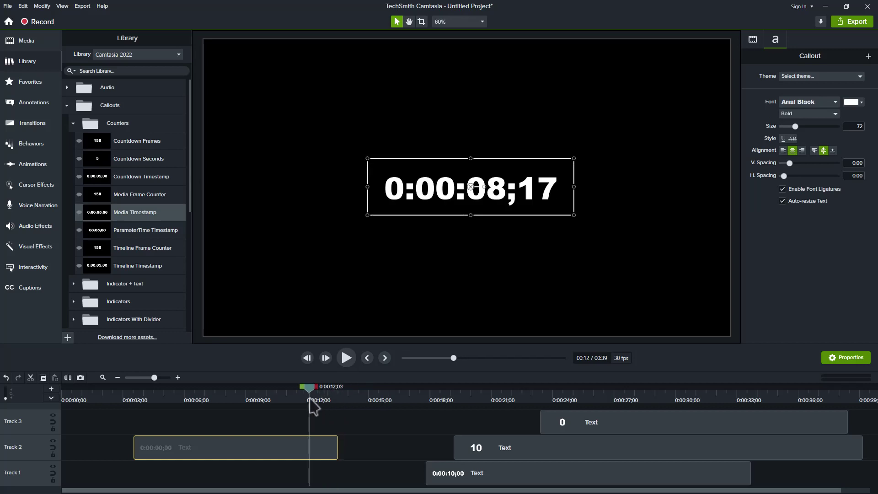
# - Extend the Media Timestamp clip's end to a duration of 13;19 and move the clip to the beginning of Track 2
pyautogui.moveTo(338, 450); pyautogui.dragTo(412, 450)
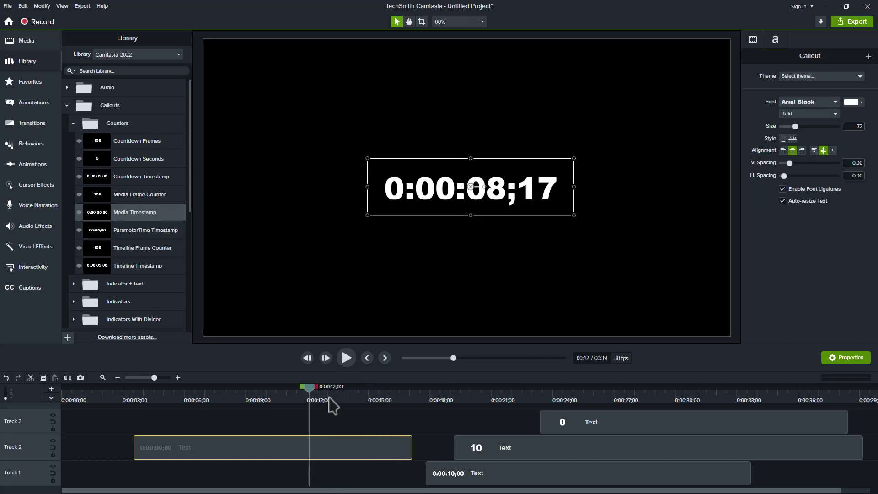
pyautogui.moveTo(309, 398); pyautogui.dragTo(216, 395)
pyautogui.moveTo(242, 453); pyautogui.dragTo(114, 455)
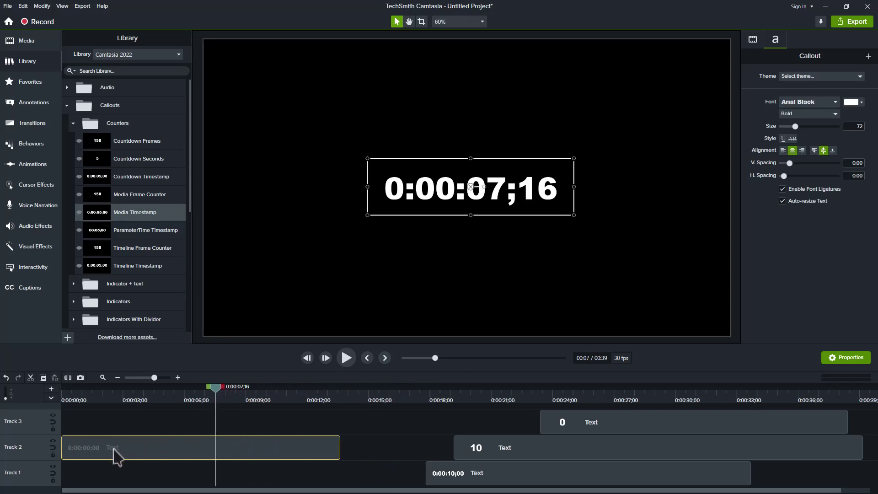
# - Check the Media Timestamp near its beginning and move the clip to start at 0:00:03;05 on Track 2
pyautogui.click(76, 397)
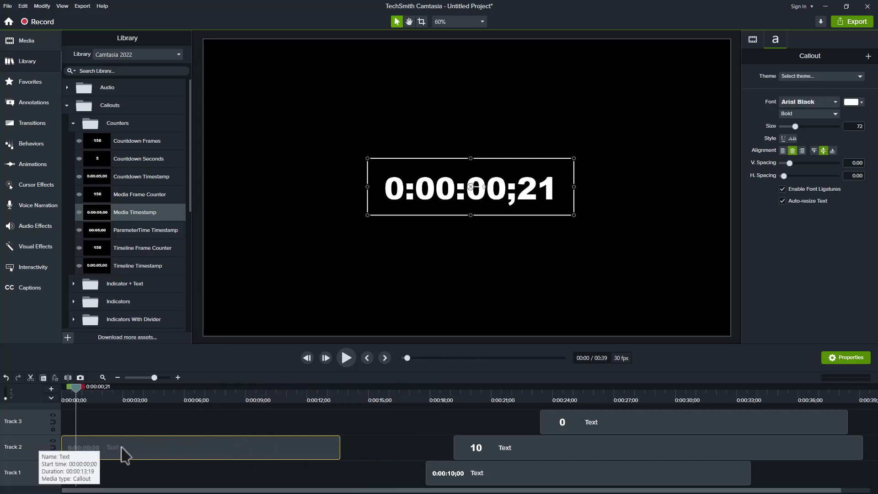
pyautogui.moveTo(121, 451); pyautogui.dragTo(140, 454)
pyautogui.moveTo(78, 396); pyautogui.dragTo(127, 394)
pyautogui.moveTo(147, 454); pyautogui.dragTo(200, 448)
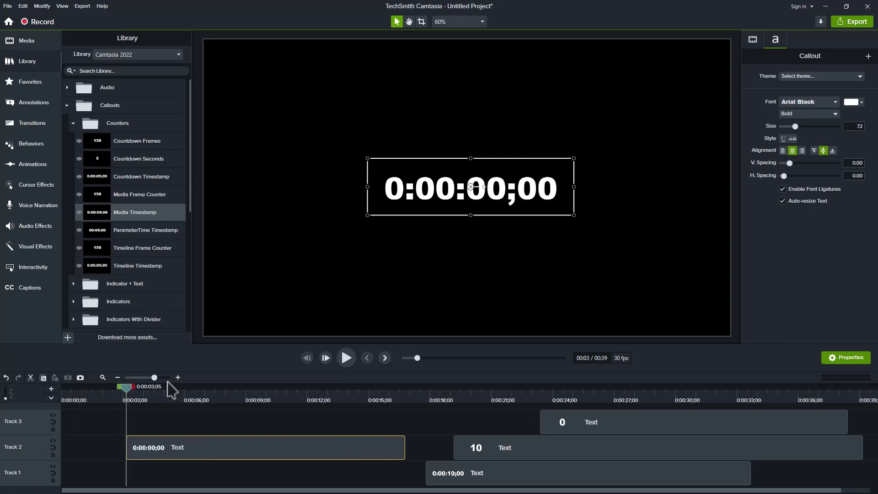
# - Add a ParameterTime Timestamp to the canvas's lower-left area and move the Media Timestamp clip to Track 4 at about 0:00:18
pyautogui.moveTo(129, 231); pyautogui.dragTo(319, 277)
pyautogui.moveTo(233, 454); pyautogui.dragTo(532, 416)
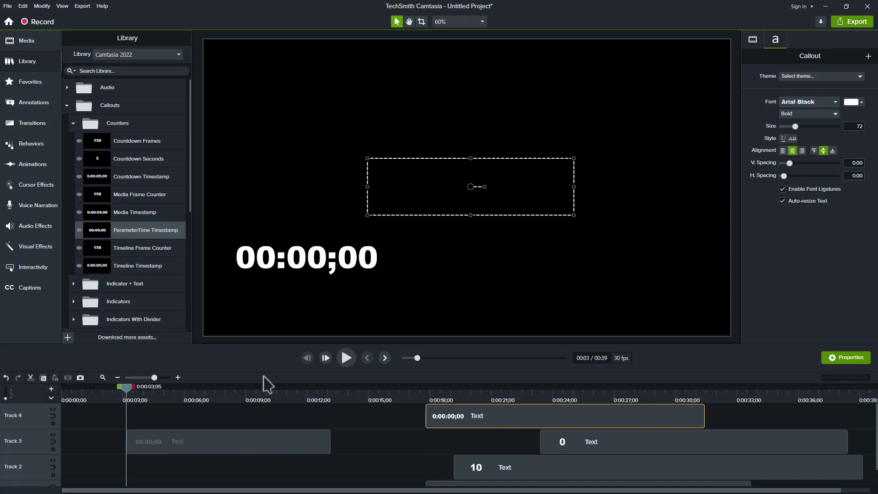
# - Move the ParameterTime Timestamp clip to the beginning of Track 3 and scrub through it to 0:00:11;04
pyautogui.moveTo(130, 392); pyautogui.dragTo(176, 391)
pyautogui.moveTo(218, 452); pyautogui.dragTo(150, 452)
pyautogui.moveTo(178, 392); pyautogui.dragTo(290, 404)
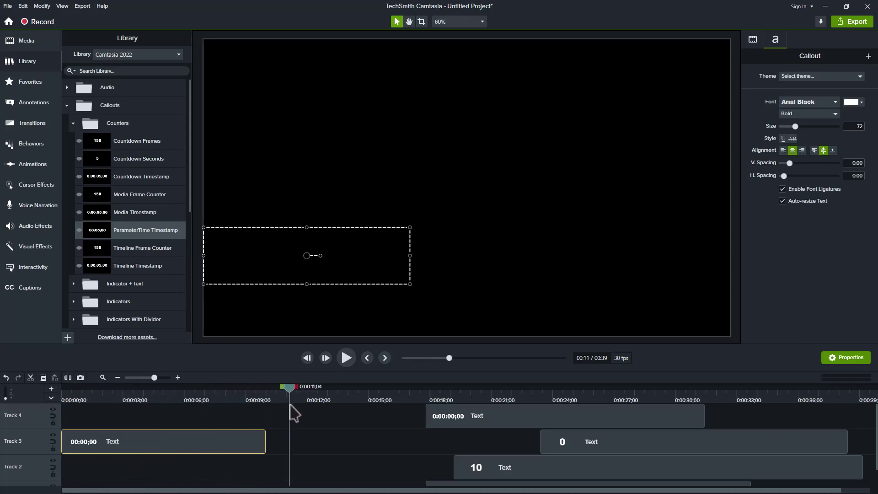
# - Extend the ParameterTime Timestamp clip's end to about 0:00:15;15, check it at 0:00:06;02, and shift the clip to about 0:00:00;15
pyautogui.moveTo(266, 439); pyautogui.dragTo(379, 436)
pyautogui.moveTo(292, 393); pyautogui.dragTo(186, 392)
pyautogui.moveTo(213, 442)
pyautogui.mouseDown()
pyautogui.moveTo(251, 451)
pyautogui.moveTo(222, 446)
pyautogui.mouseUp()
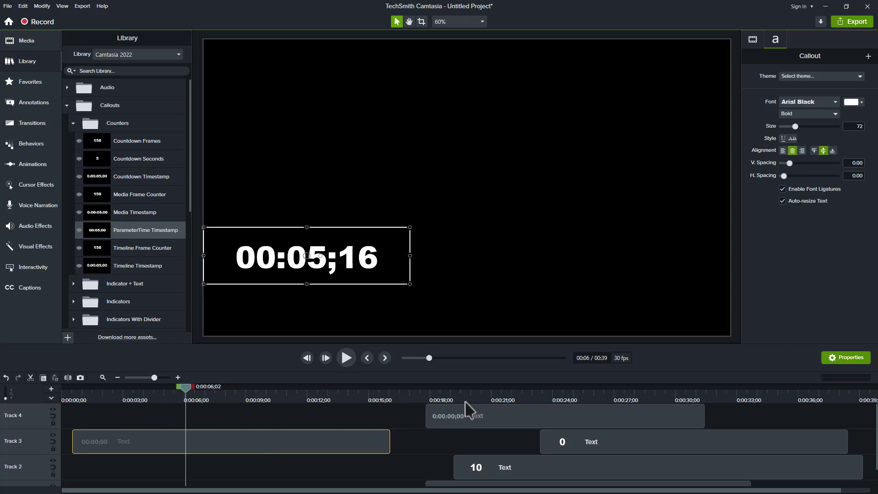
# - Move the Media Timestamp clip to about 0:00:10;16 on Track 4 and compare both timestamps at 0:00:11;02, 0:00:07;24 and 0:00:13;05
pyautogui.click(458, 411)
pyautogui.moveTo(458, 423); pyautogui.dragTo(288, 415)
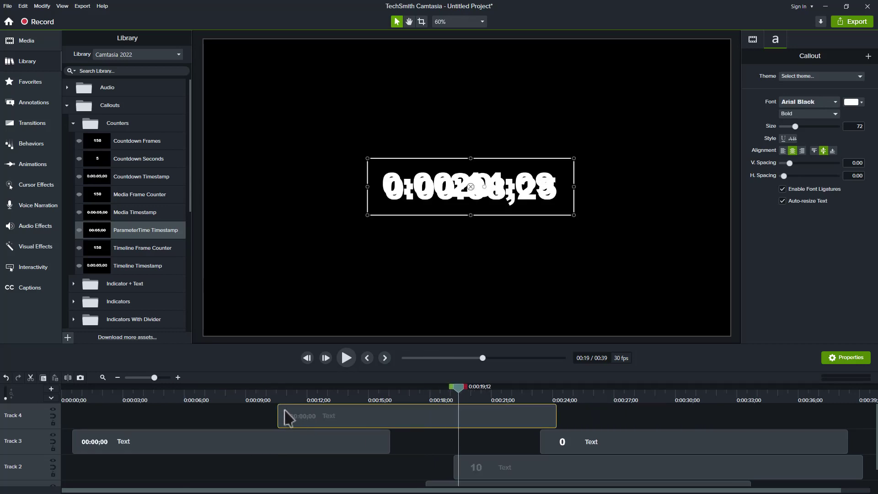
pyautogui.click(286, 415)
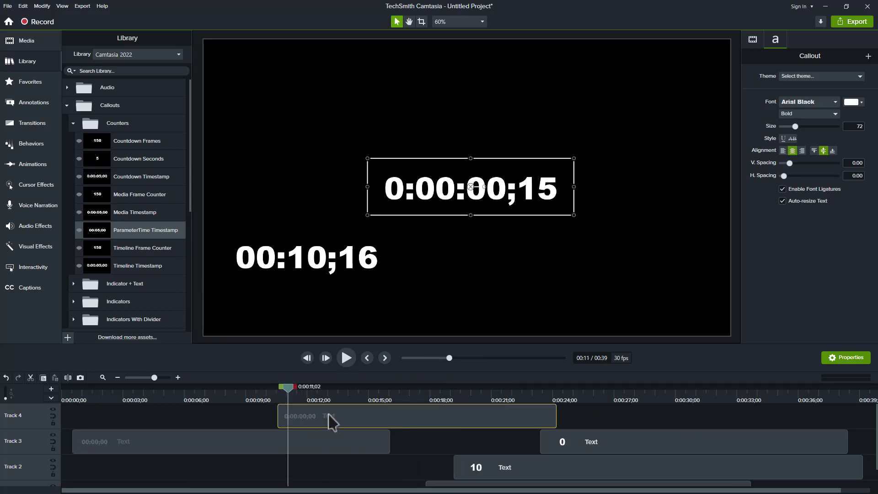
pyautogui.click(222, 402)
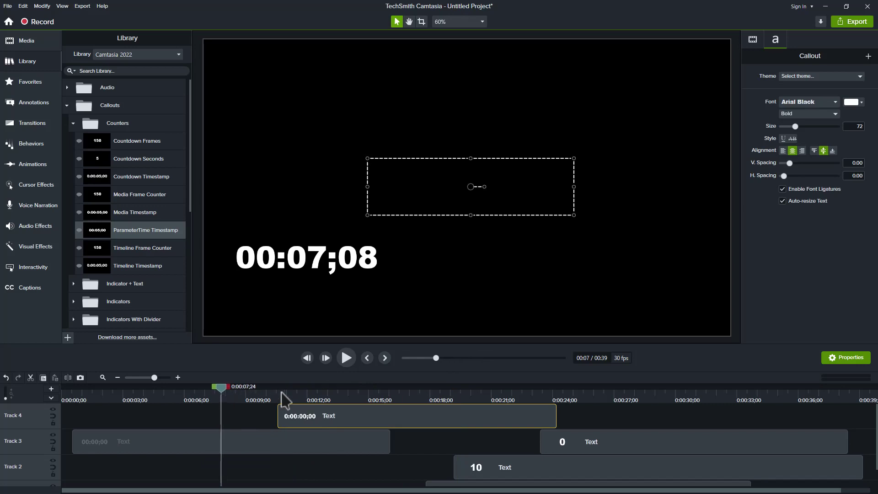
pyautogui.click(331, 400)
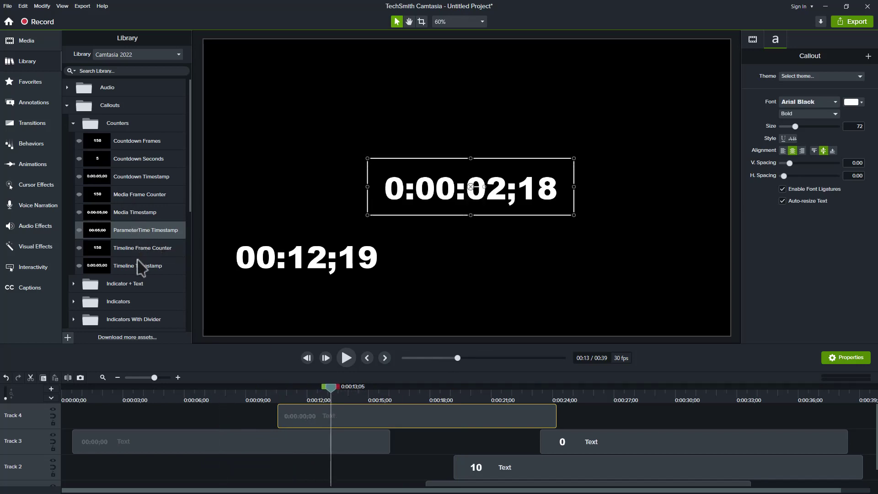
# - Move the two timestamp clips together along the timeline, placing the ParameterTime Timestamp on Track 4 at about 0:00:20;16
pyautogui.click(205, 411)
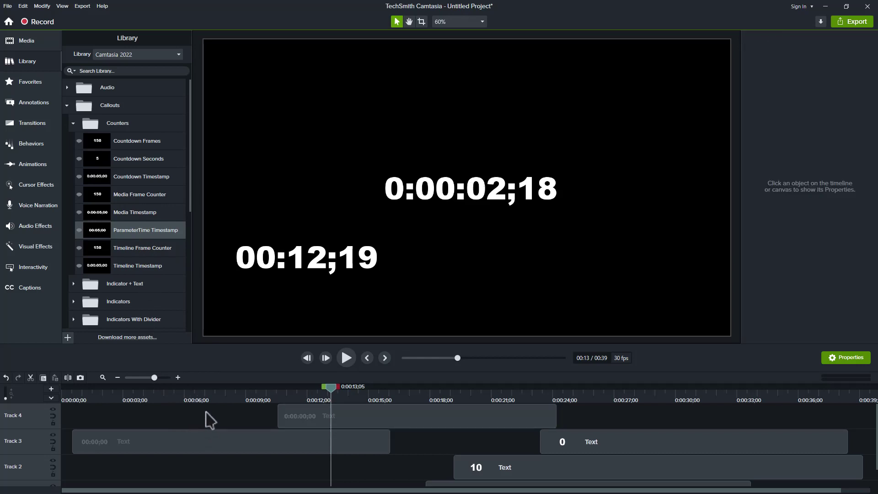
pyautogui.moveTo(206, 412); pyautogui.dragTo(269, 458)
pyautogui.moveTo(214, 443); pyautogui.dragTo(416, 442)
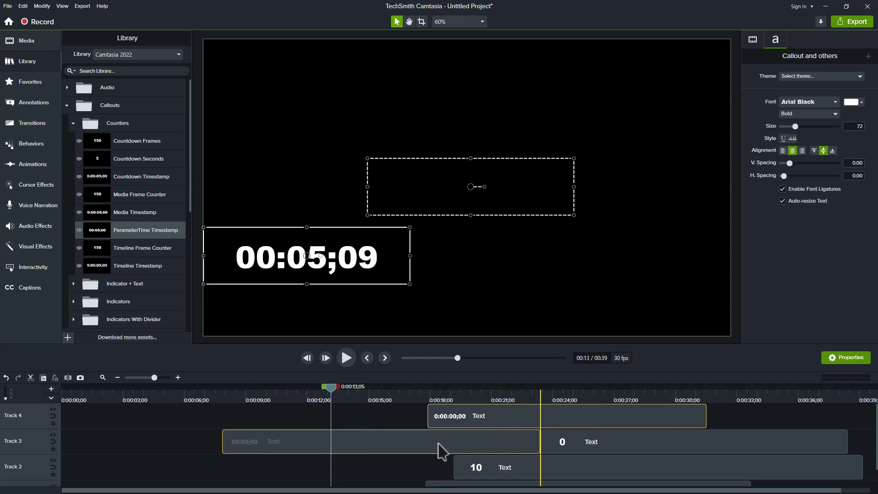
pyautogui.moveTo(510, 433); pyautogui.dragTo(565, 416)
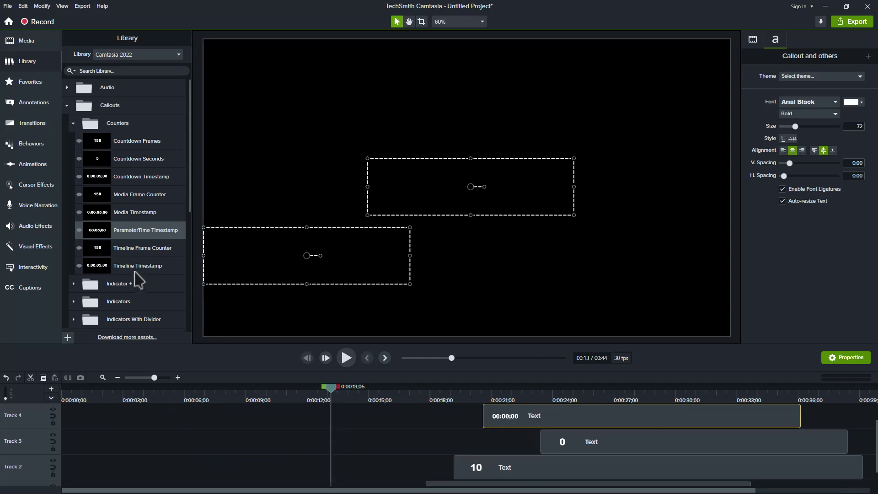
# - Add a Timeline Frame Counter clip at the beginning of Track 3 and extend its end to about 0:00:17
pyautogui.moveTo(141, 254); pyautogui.dragTo(82, 451)
pyautogui.click(78, 399)
pyautogui.moveTo(79, 403); pyautogui.dragTo(407, 443)
# - Move the Timeline Frame Counter clip to start at about 0:00:04;16 and preview its count from the clip's start
pyautogui.moveTo(247, 400); pyautogui.dragTo(342, 401)
pyautogui.moveTo(169, 439); pyautogui.dragTo(263, 446)
pyautogui.moveTo(339, 394); pyautogui.dragTo(156, 395)
pyautogui.press('space')
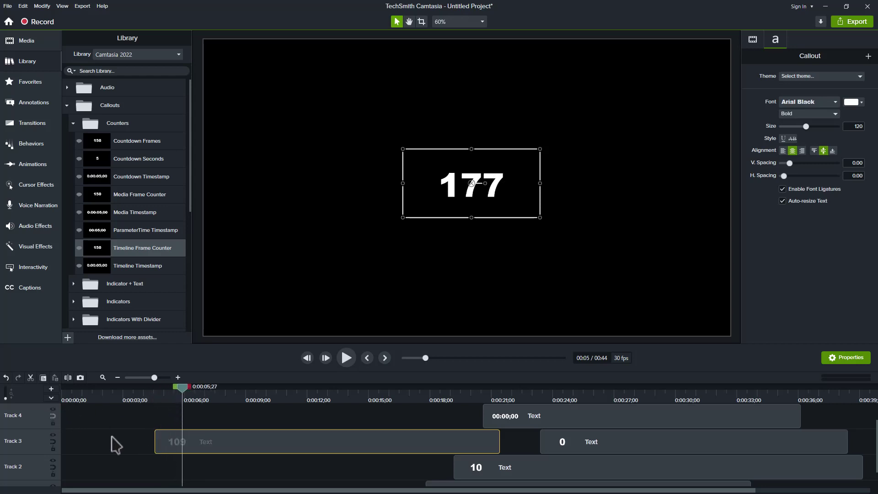
pyautogui.moveTo(185, 395); pyautogui.dragTo(77, 421)
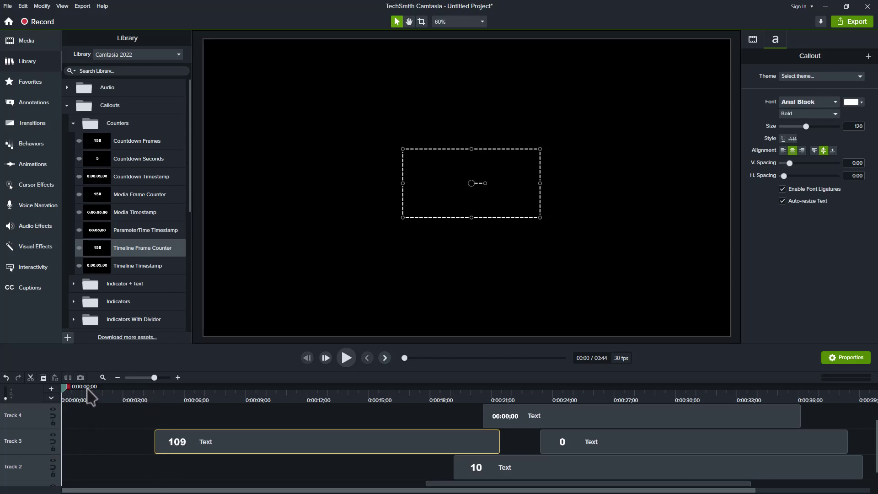
pyautogui.moveTo(65, 389); pyautogui.dragTo(118, 393)
pyautogui.click(154, 398)
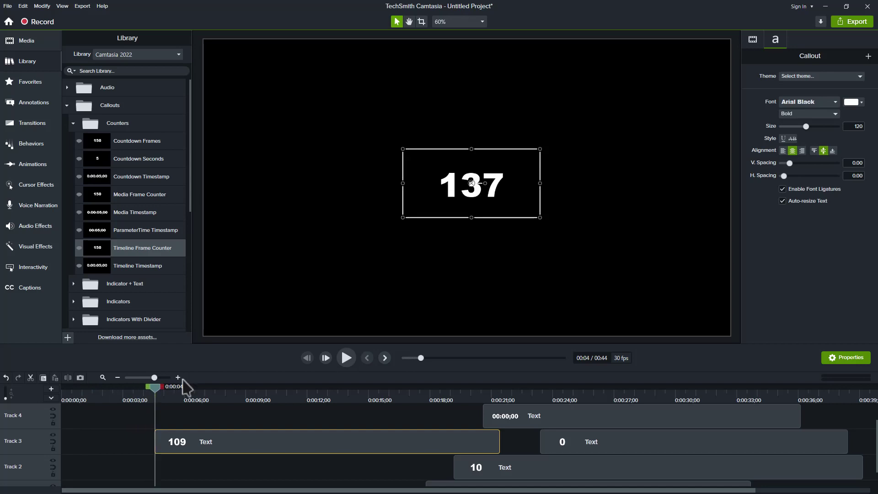
# - Move the Timeline Frame Counter clip back to the beginning of Track 3 and check its count at 0:00:00;00 and 0:00:11;10
pyautogui.moveTo(224, 441); pyautogui.dragTo(110, 451)
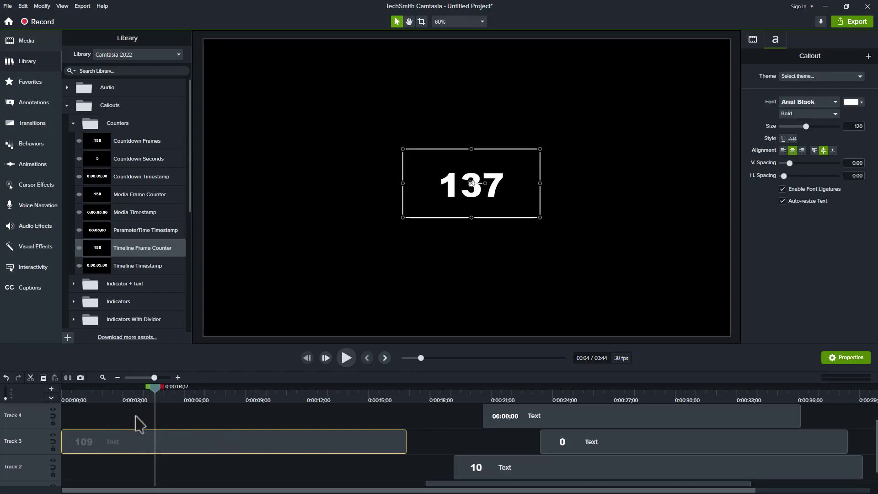
pyautogui.moveTo(155, 397); pyautogui.dragTo(64, 401)
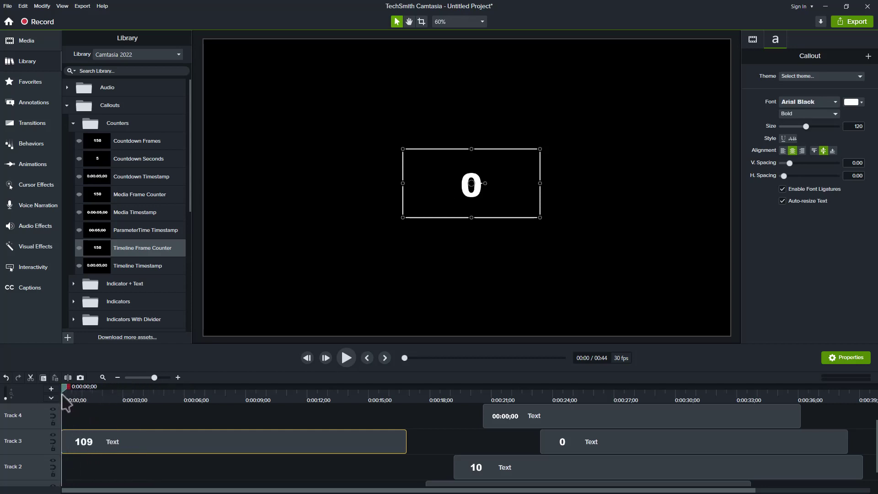
pyautogui.click(293, 397)
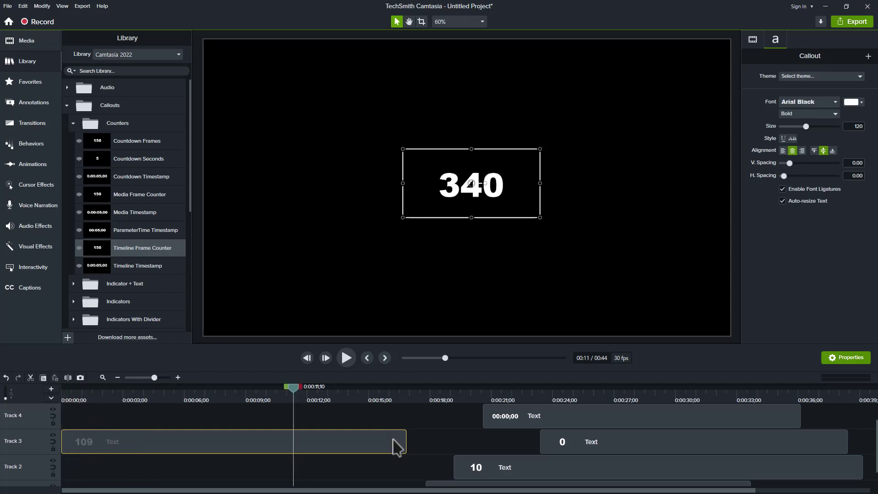
# - Extend the Timeline Frame Counter clip to about 18.6 seconds and move its start to about 0:00:03;11 on Track 3
pyautogui.moveTo(406, 443); pyautogui.dragTo(444, 442)
pyautogui.moveTo(241, 447); pyautogui.dragTo(305, 445)
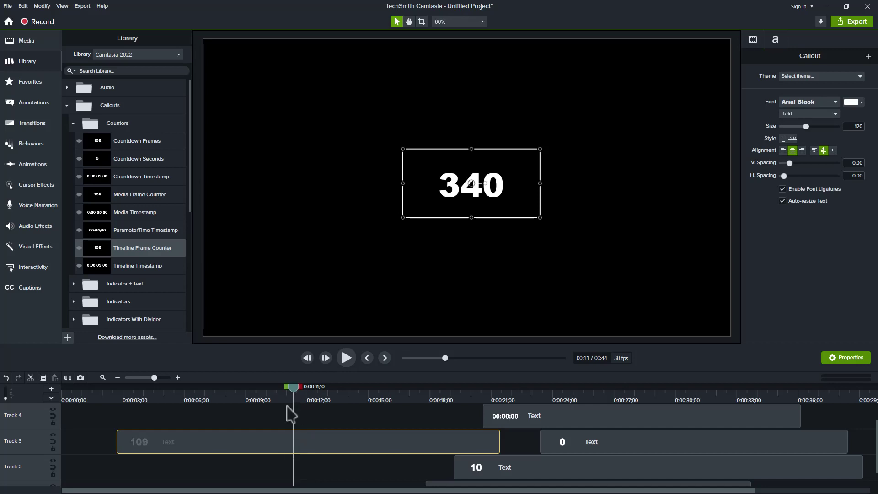
pyautogui.moveTo(287, 447)
pyautogui.mouseDown()
pyautogui.moveTo(262, 440)
pyautogui.moveTo(281, 441)
pyautogui.mouseUp()
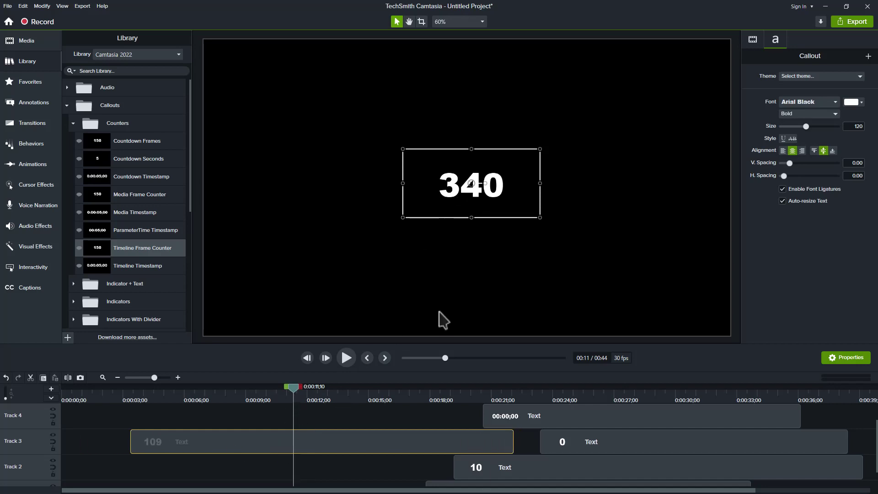
# - Place the frame counter below the seconds countdown on the canvas and overlap their clips, starting at about 0:00:02;16 and 0:00:06;25
pyautogui.scroll(-1, 415, 436)
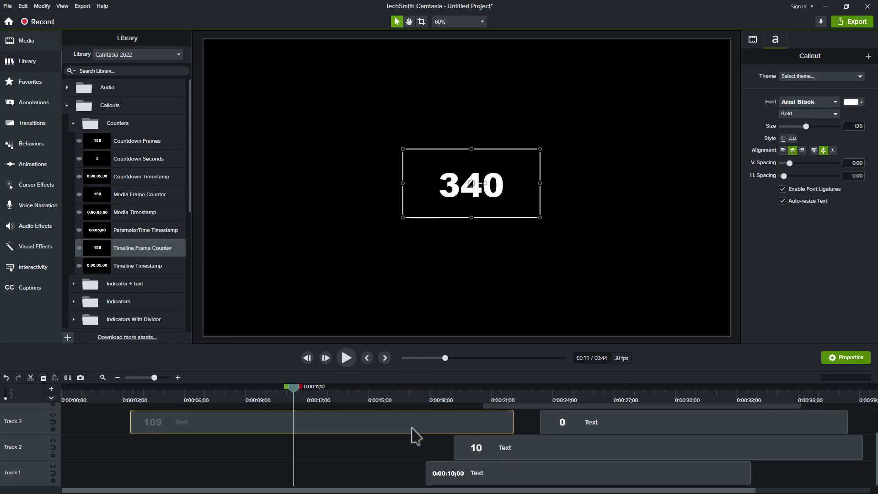
pyautogui.moveTo(543, 457); pyautogui.dragTo(296, 455)
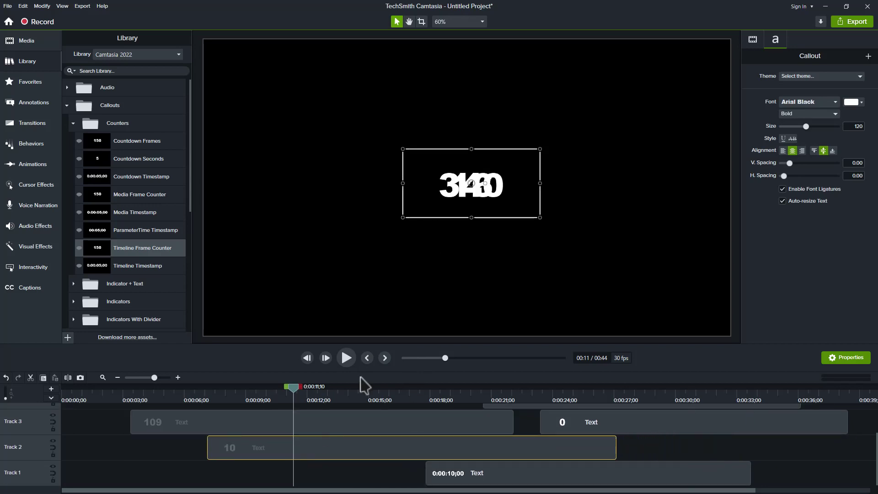
pyautogui.moveTo(459, 188); pyautogui.dragTo(469, 252)
pyautogui.moveTo(366, 457); pyautogui.dragTo(390, 464)
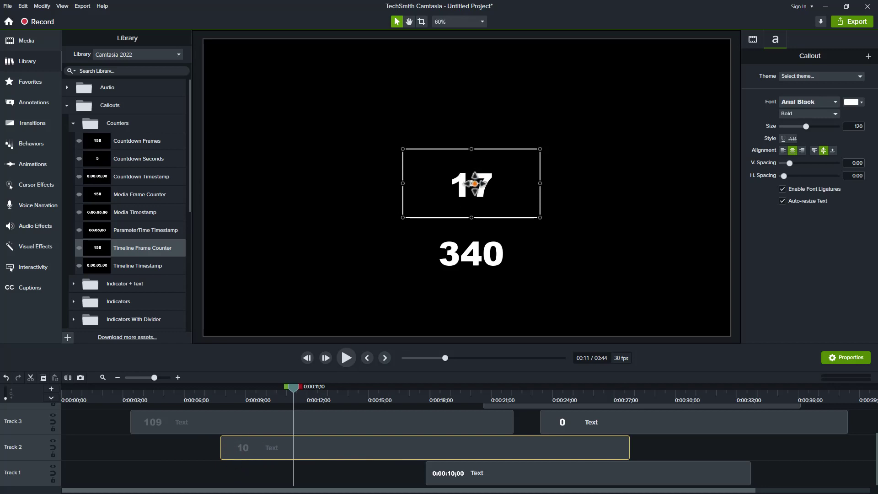
pyautogui.click(372, 424)
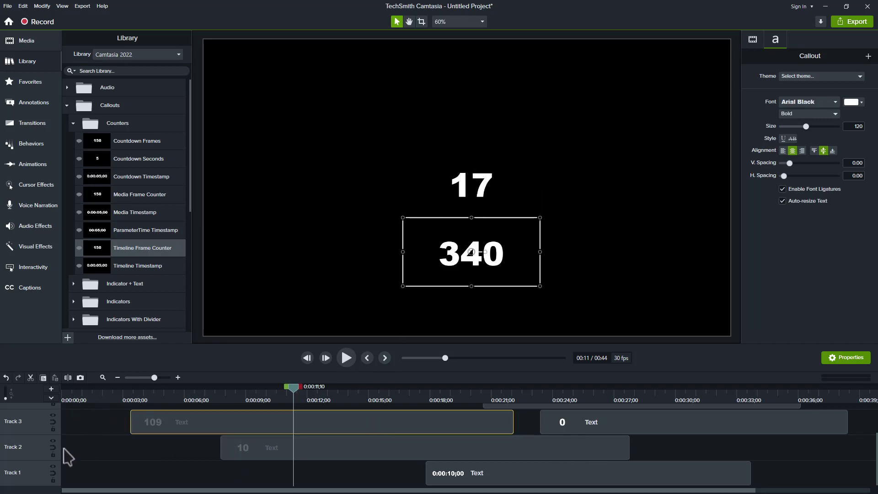
pyautogui.moveTo(148, 430); pyautogui.dragTo(288, 455)
# - Add a Timeline Timestamp to the canvas's left side, enlarge the timeline area, and move its clip to the beginning of Track 4
pyautogui.moveTo(146, 274); pyautogui.dragTo(308, 229)
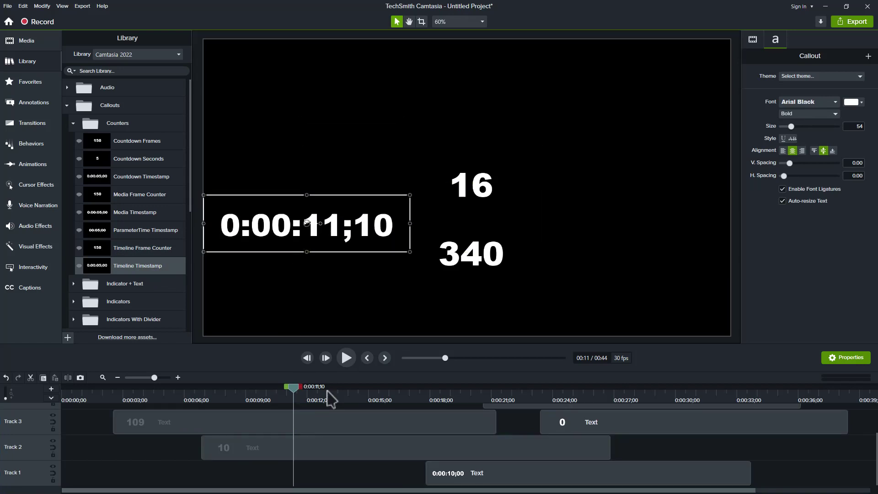
pyautogui.moveTo(284, 346); pyautogui.dragTo(285, 321)
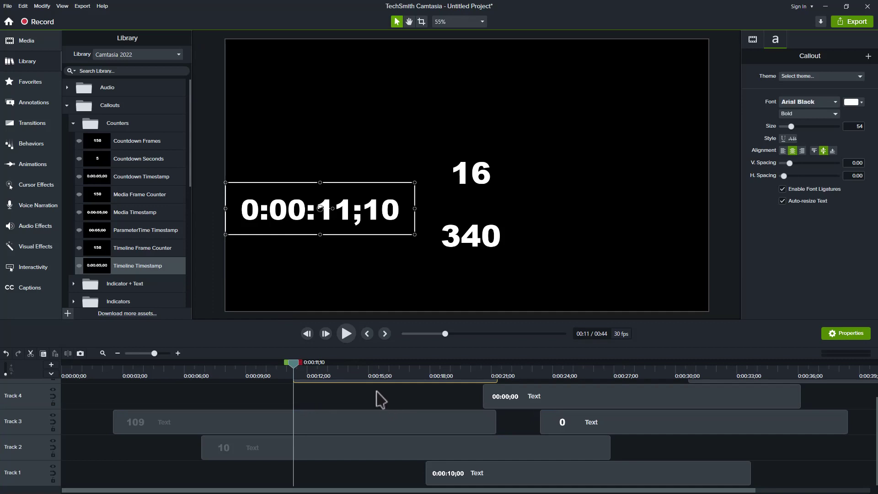
pyautogui.scroll(1, 348, 417)
pyautogui.moveTo(356, 405); pyautogui.dragTo(90, 437)
# - Check the Timeline Timestamp up to 0:00:04;17 and move its clip to start at about 0:00:04;01 on Track 4
pyautogui.click(92, 374)
pyautogui.moveTo(94, 371); pyautogui.dragTo(155, 380)
pyautogui.moveTo(98, 424); pyautogui.dragTo(178, 422)
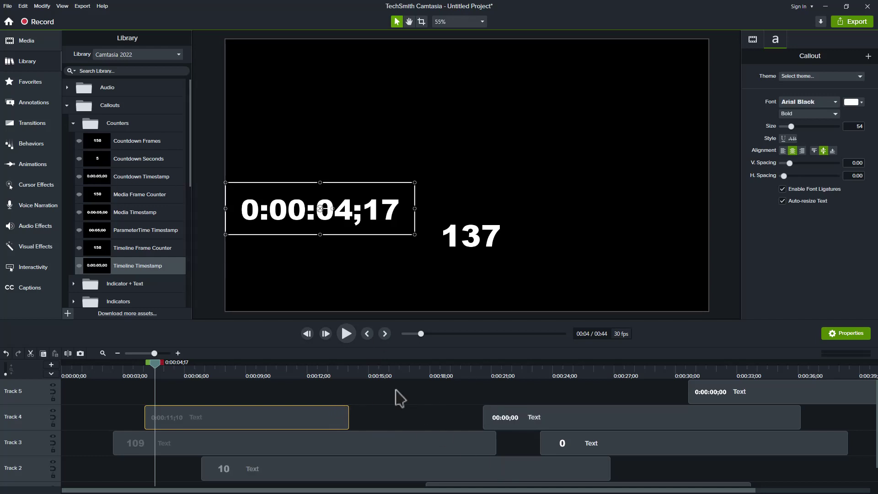
# - Shift the ParameterTime Timestamp clip to about 0:00:15;13 on Track 4 and move the Media Timestamp to the canvas's lower-right area
pyautogui.click(157, 233)
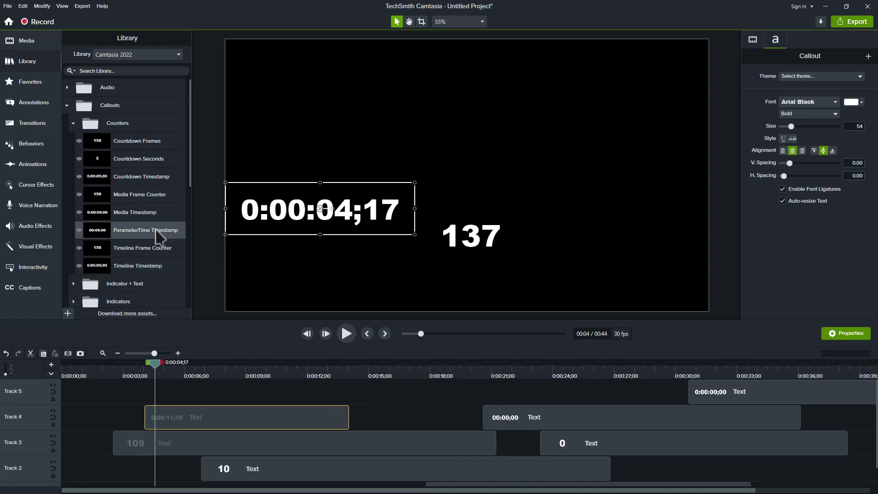
pyautogui.moveTo(562, 418); pyautogui.dragTo(417, 386)
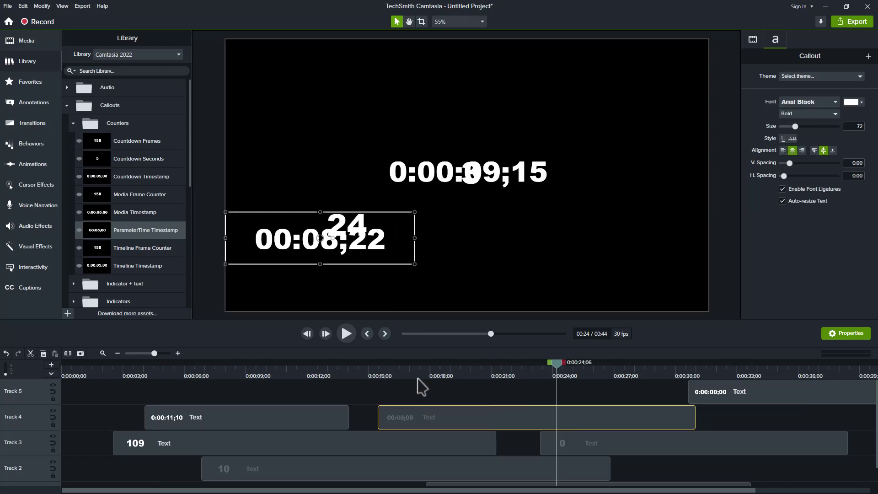
pyautogui.click(739, 374)
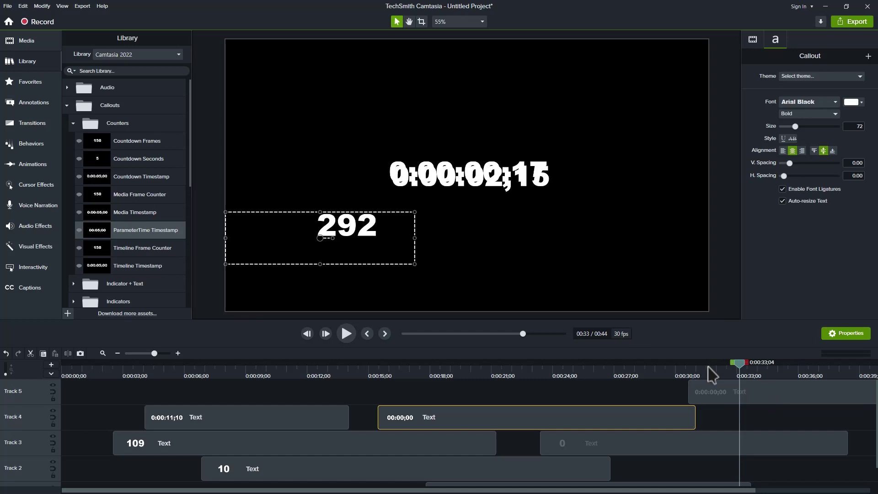
pyautogui.click(728, 398)
pyautogui.moveTo(541, 171); pyautogui.dragTo(576, 246)
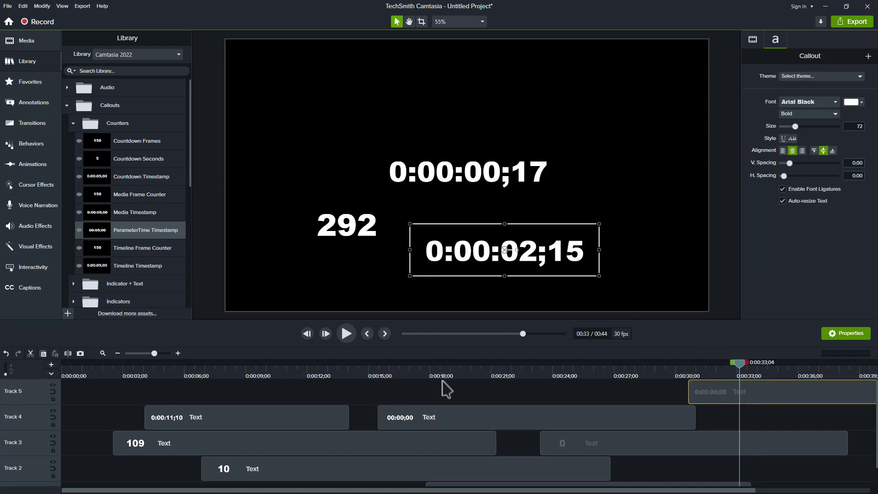
# - Check the ParameterTime Timestamp at 0:00:17;14 and the remaining counters at 0:00:14;18
pyautogui.click(419, 373)
pyautogui.click(446, 416)
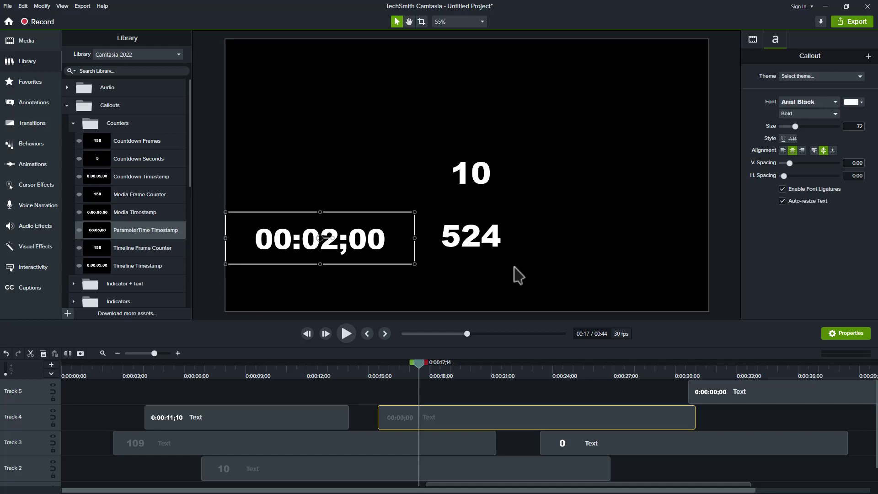
pyautogui.moveTo(421, 373); pyautogui.dragTo(365, 415)
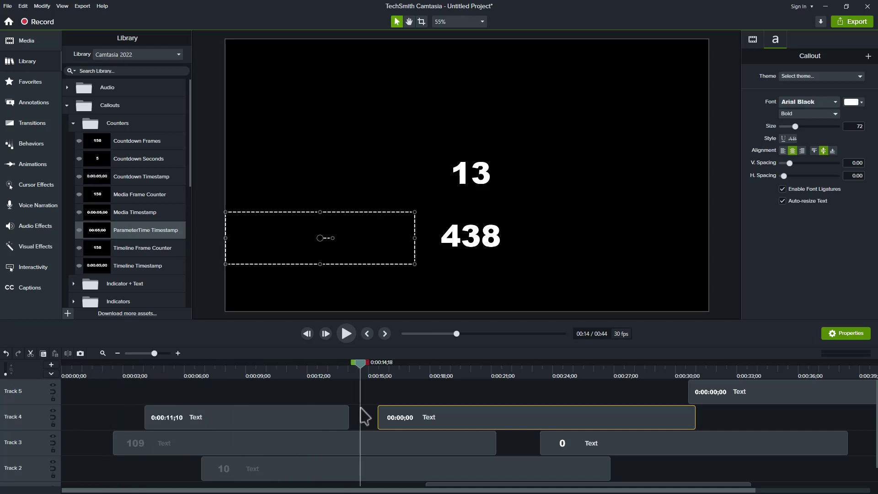
pyautogui.scroll(-1, 364, 416)
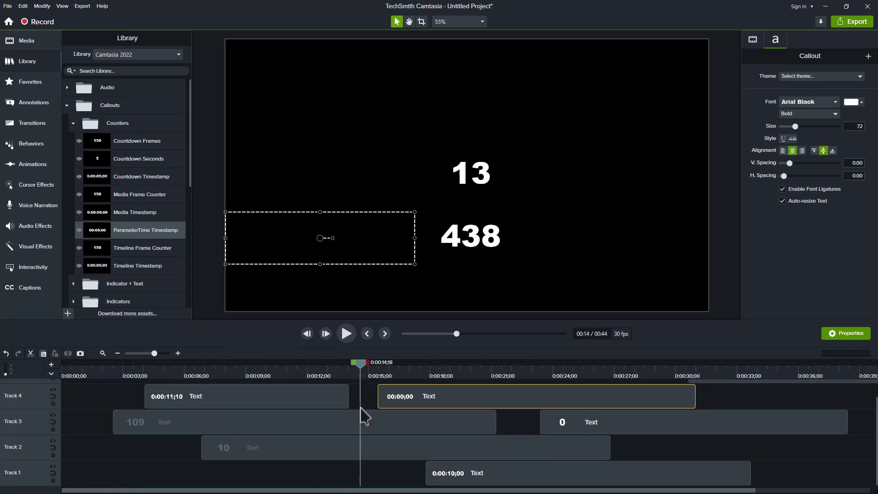